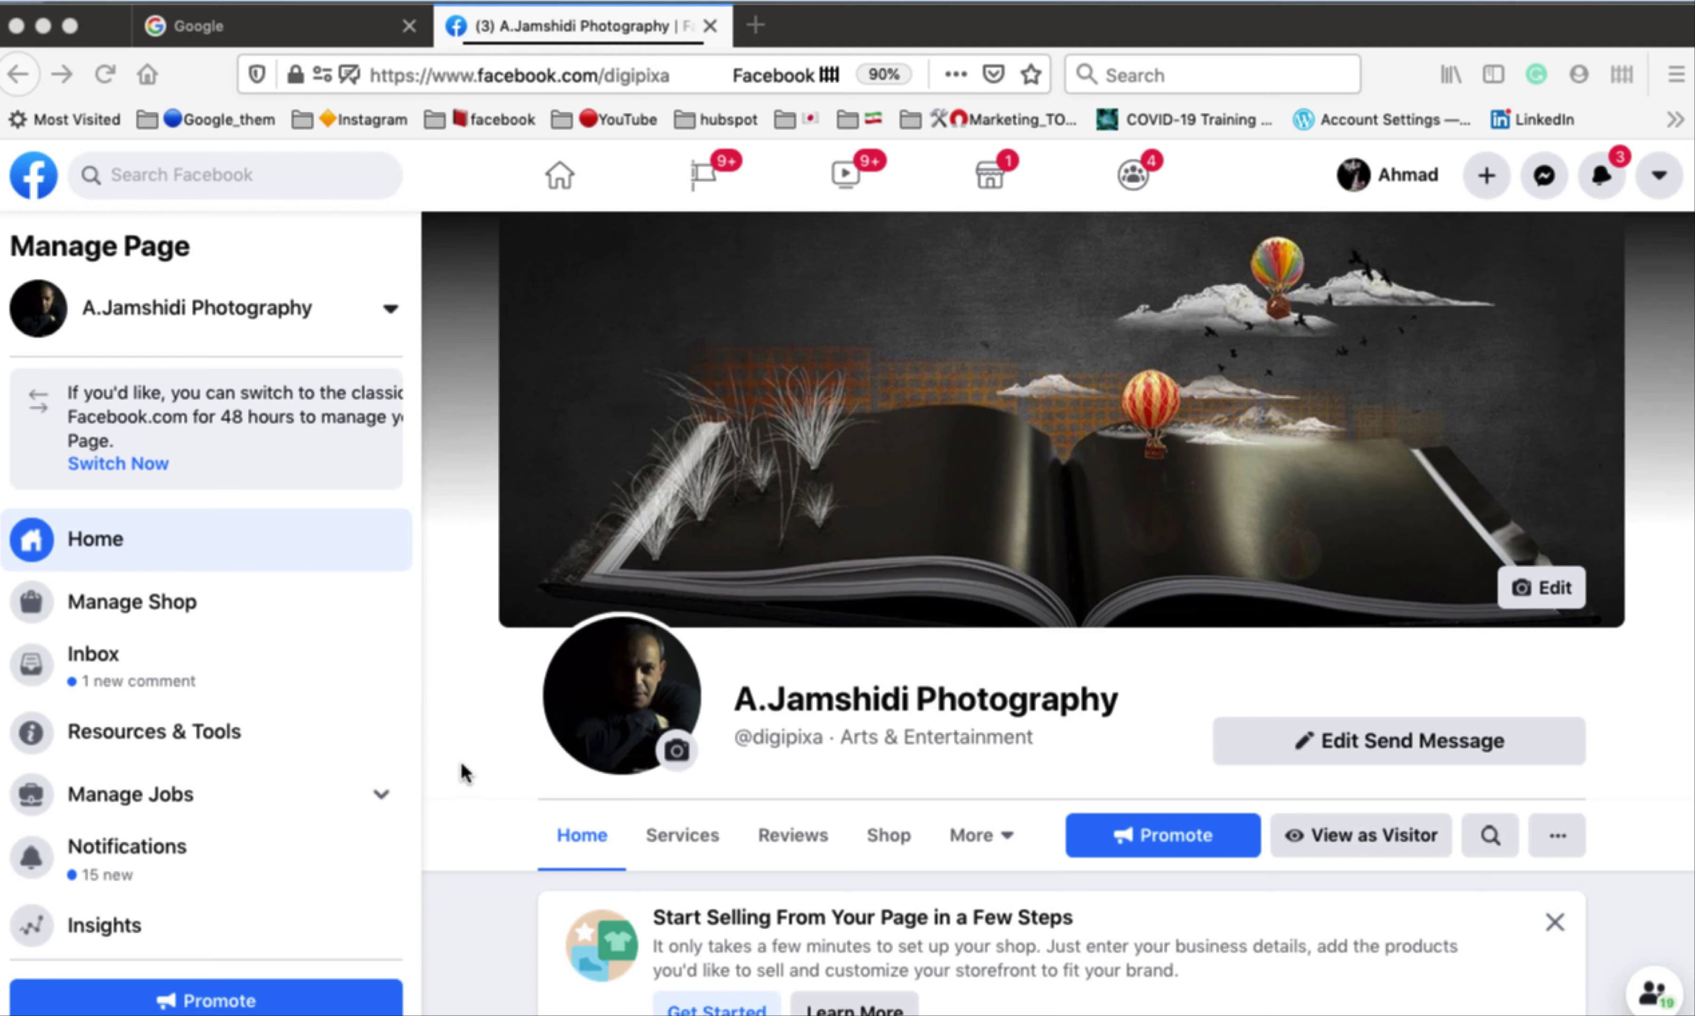
Open the Page's Settings and go to the Page Roles section.
scroll(361, 765, down, 3)
scroll(358, 762, down, 5)
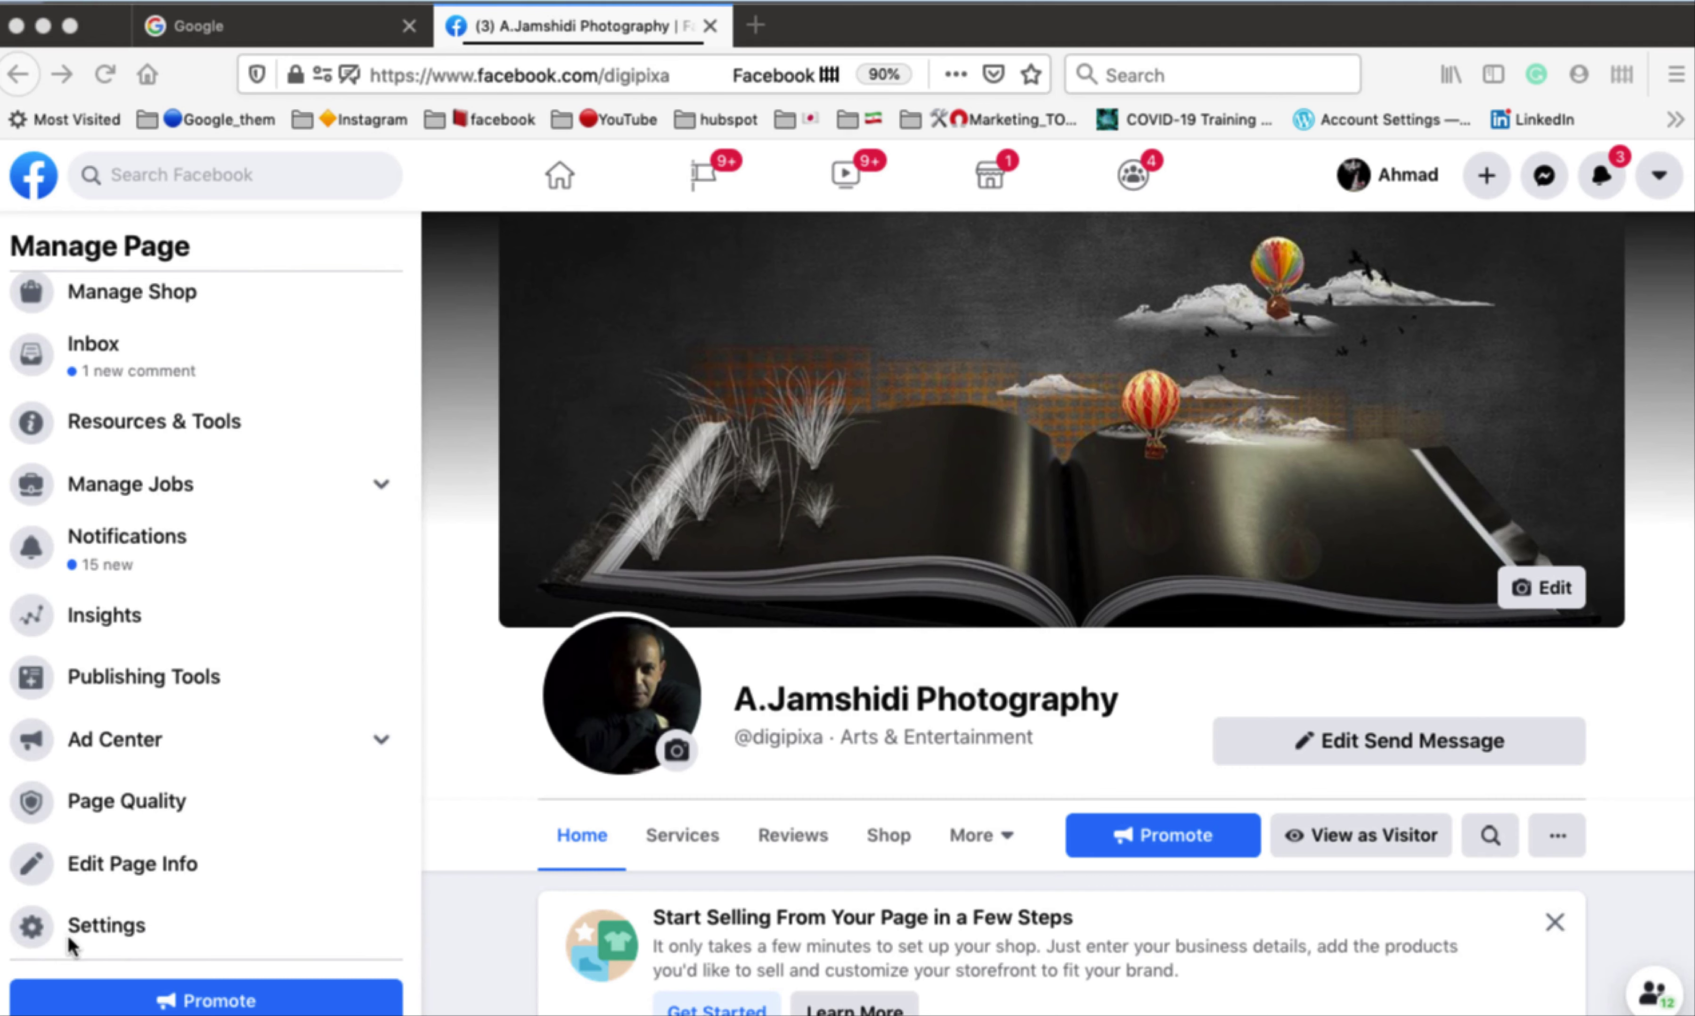
click(238, 927)
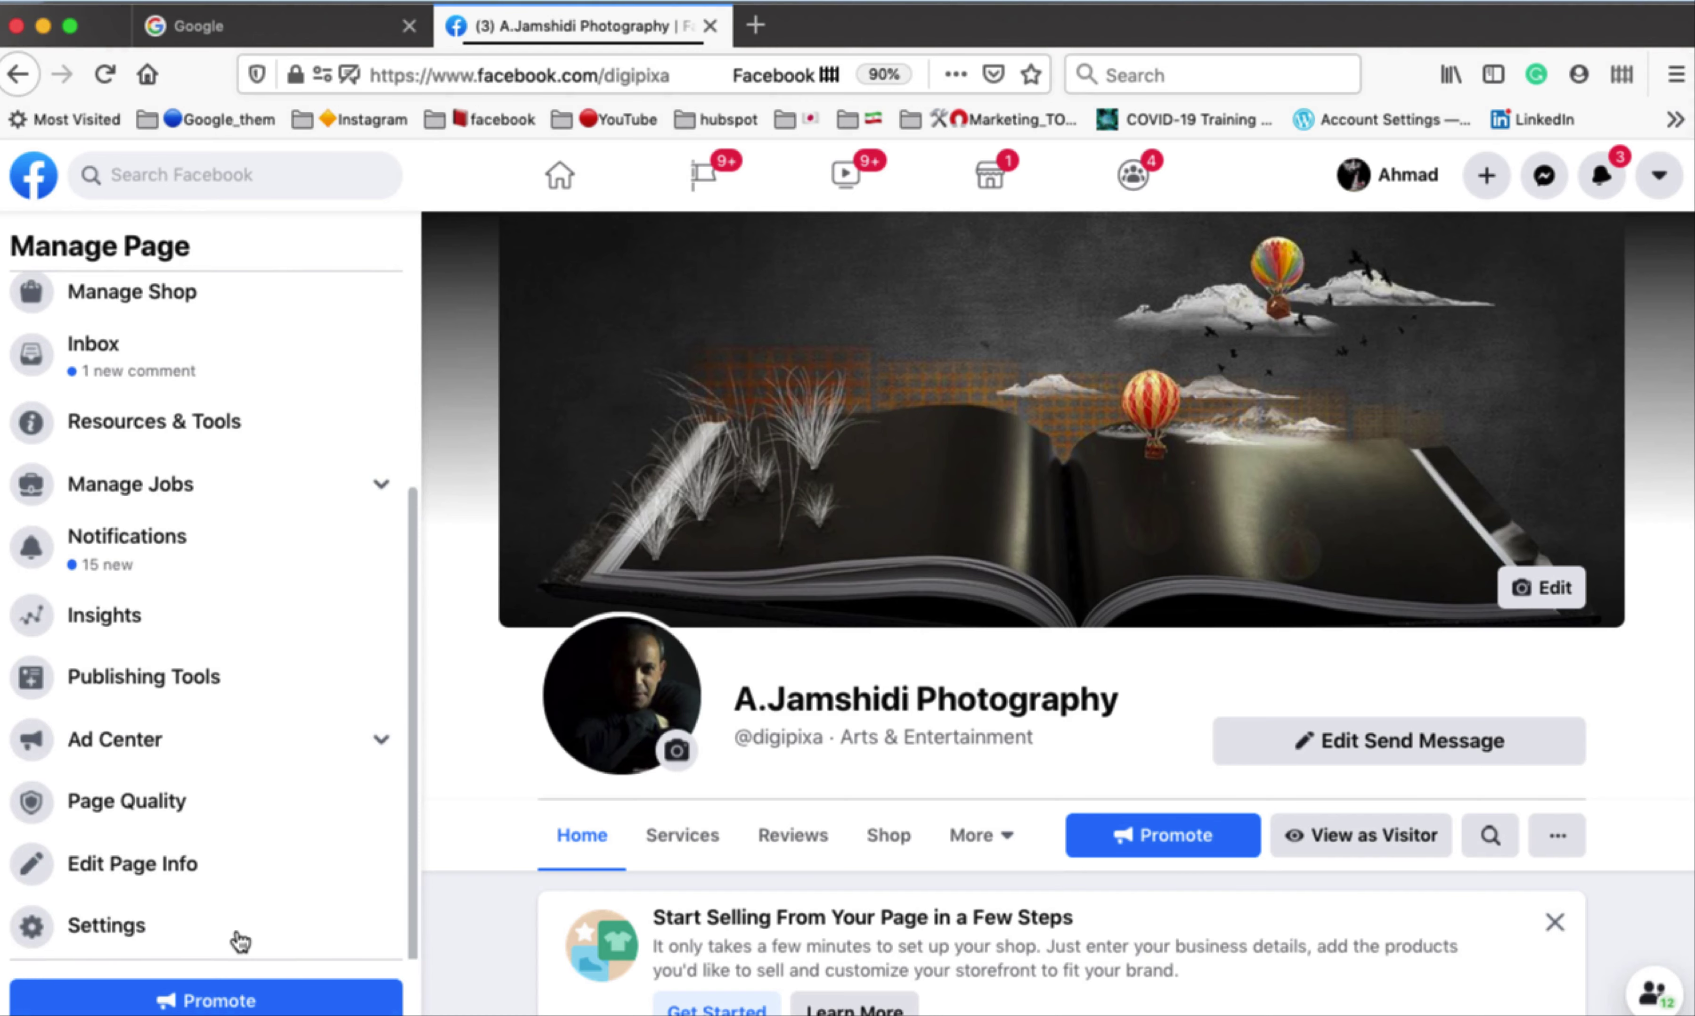
click(130, 929)
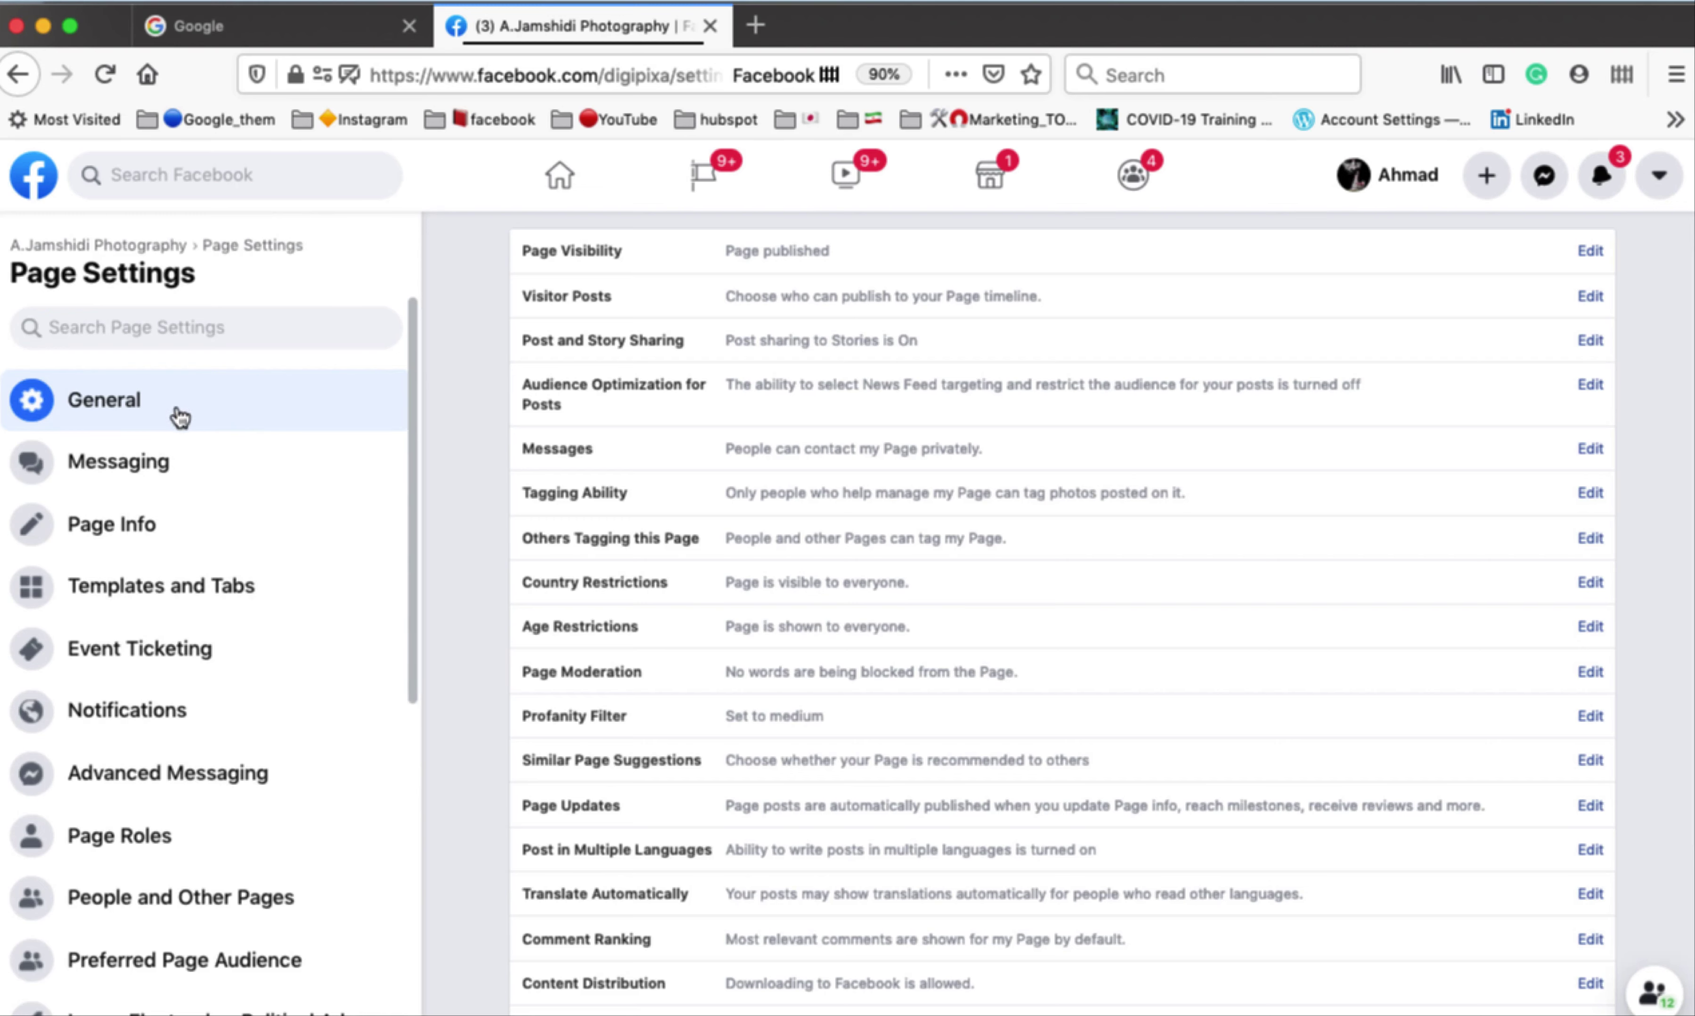
scroll(203, 522, down, 5)
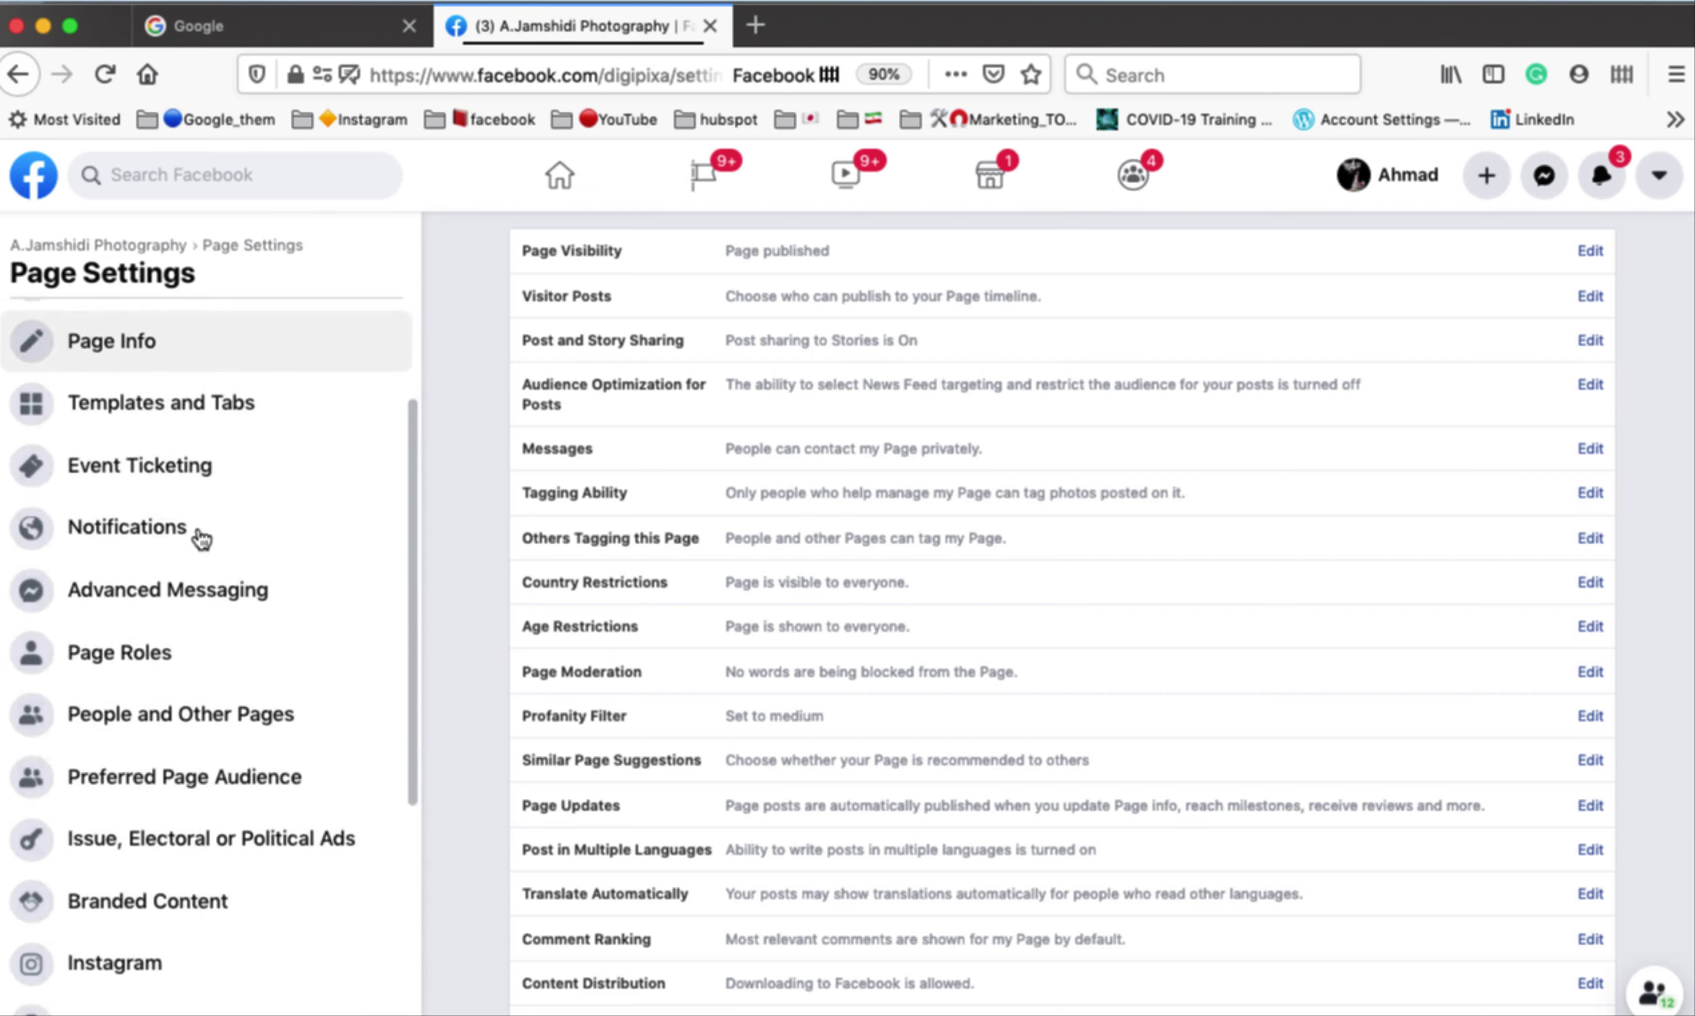
scroll(201, 539, down, 2)
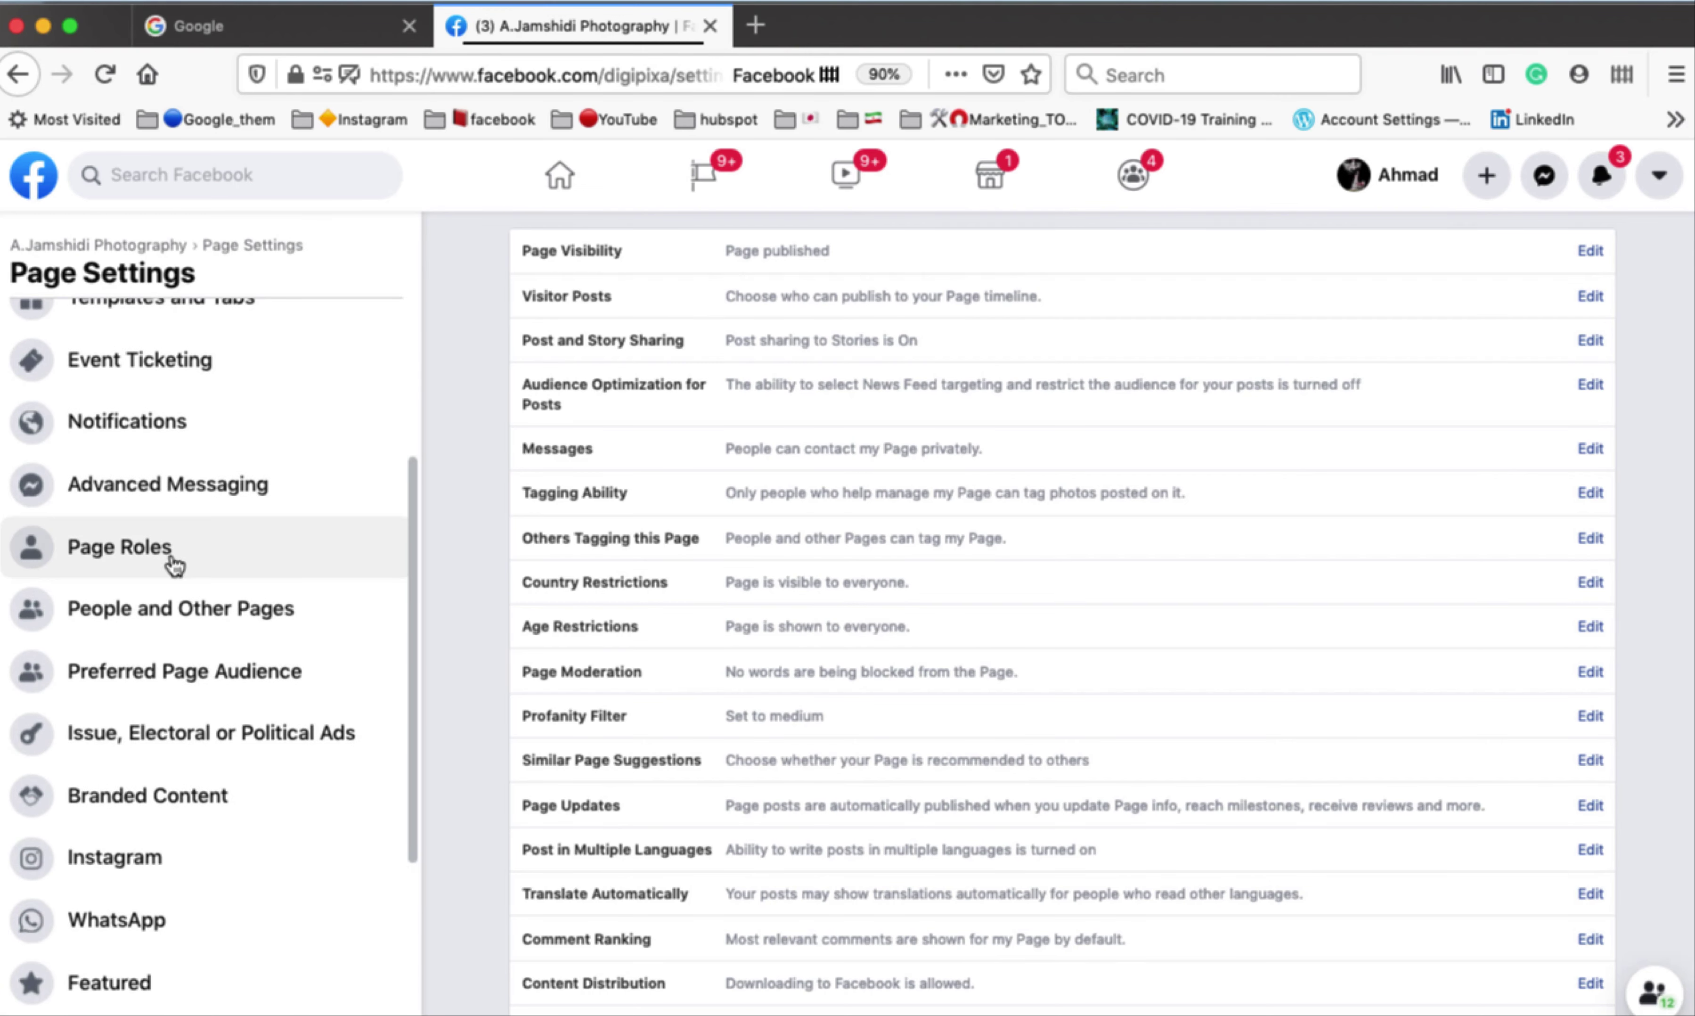
click(284, 559)
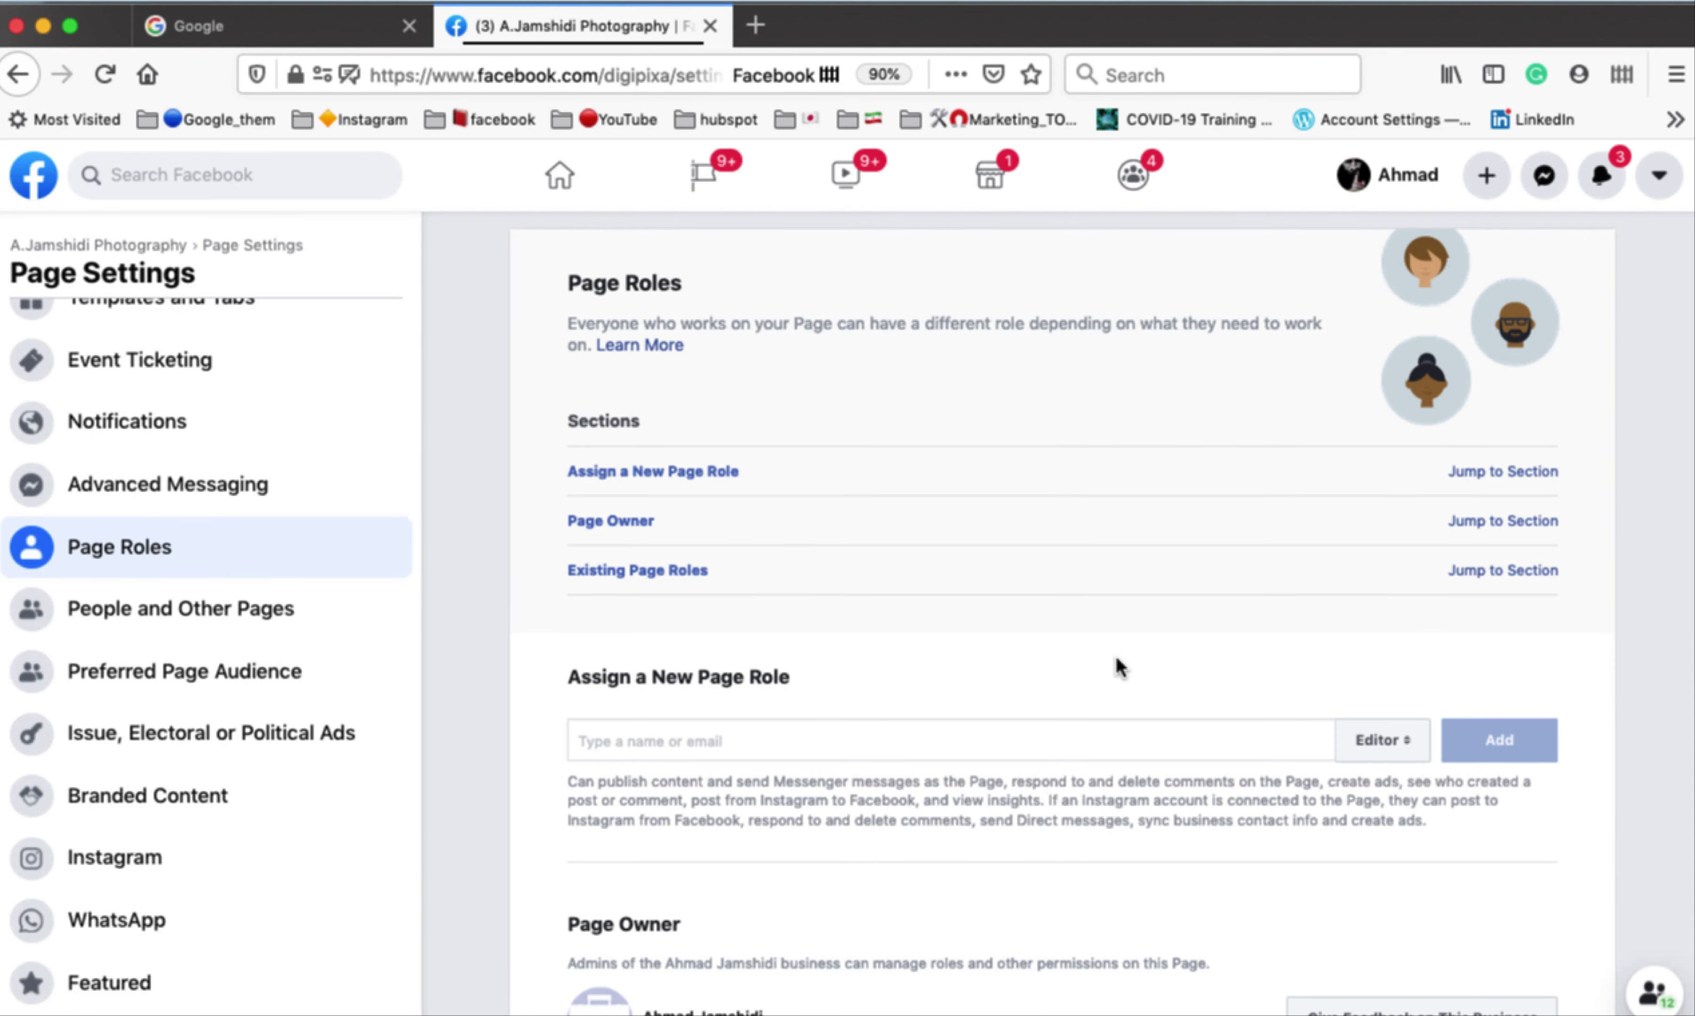
scroll(1115, 654, down, 2)
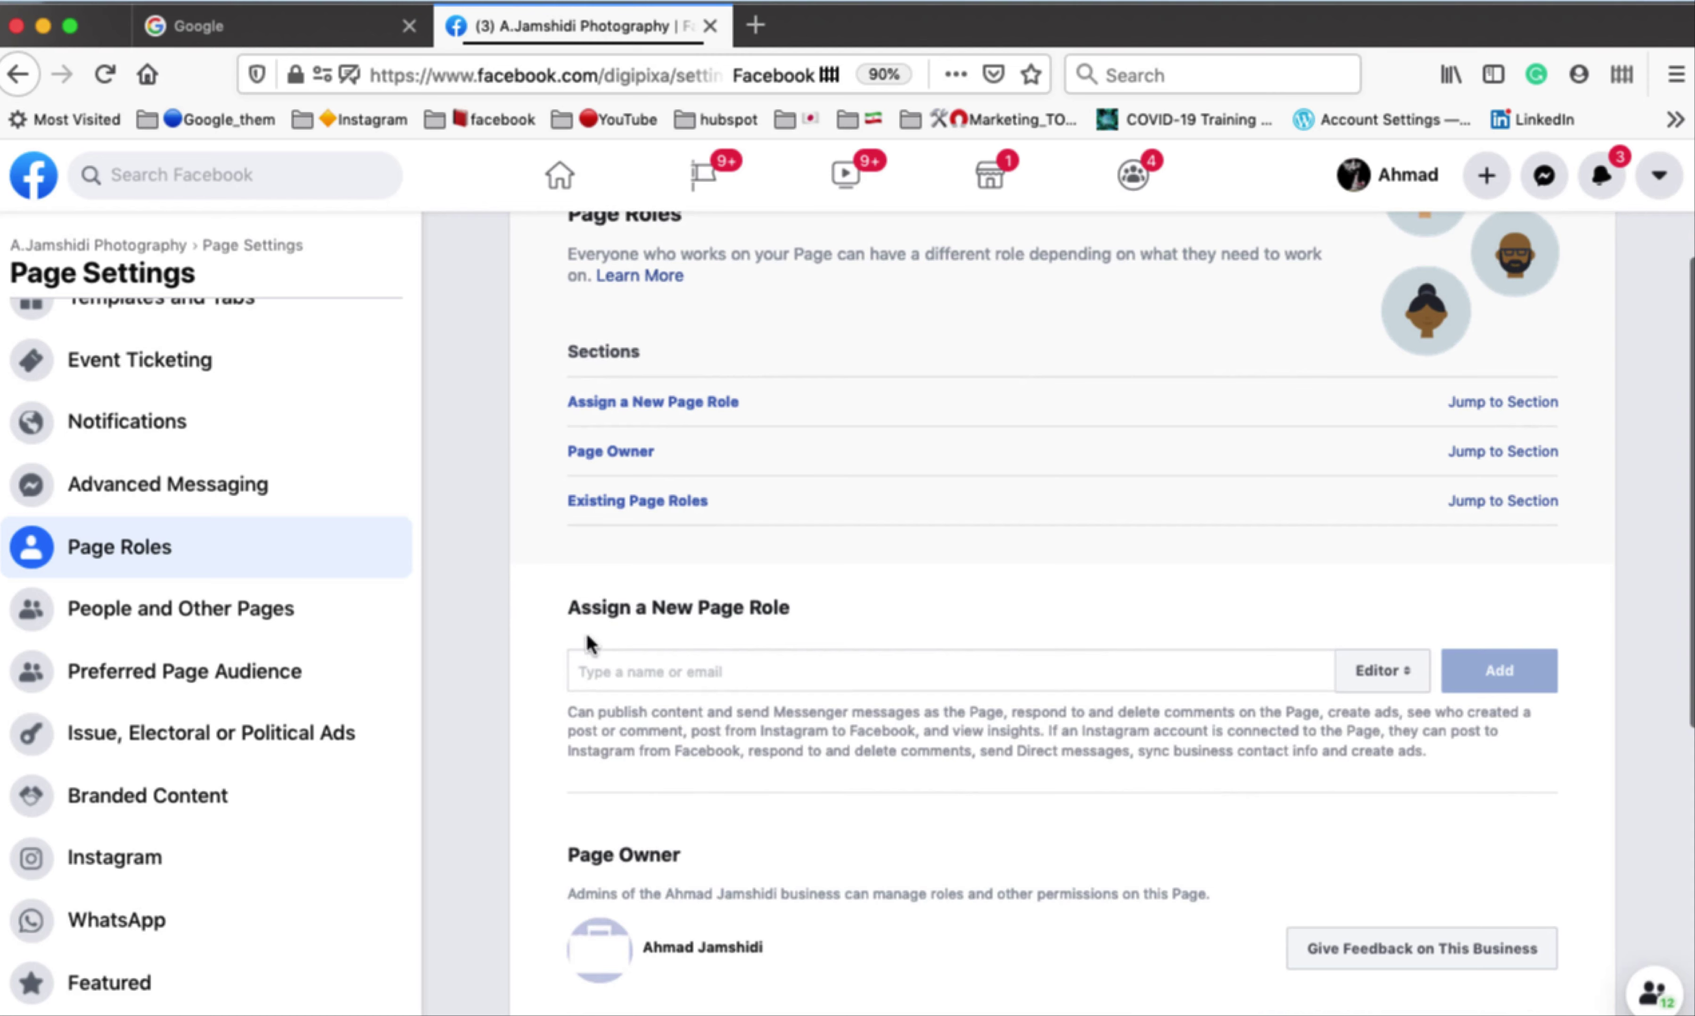
drag(570, 608, 798, 613)
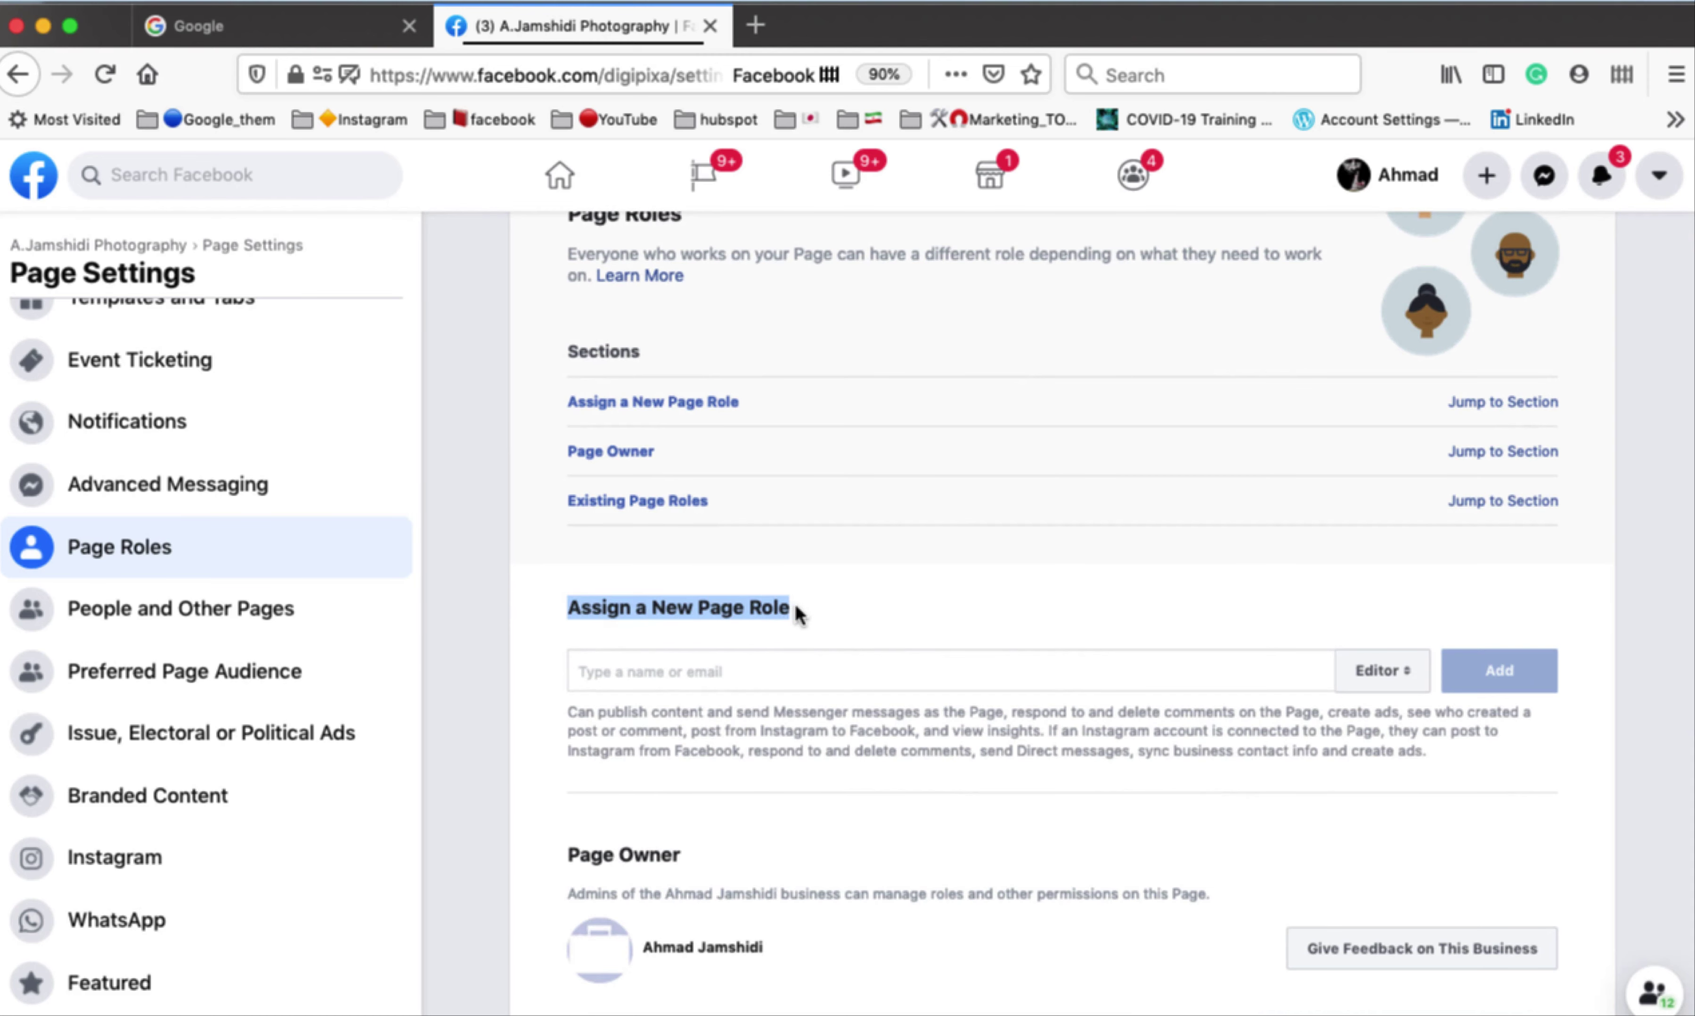
scroll(904, 602, down, 3)
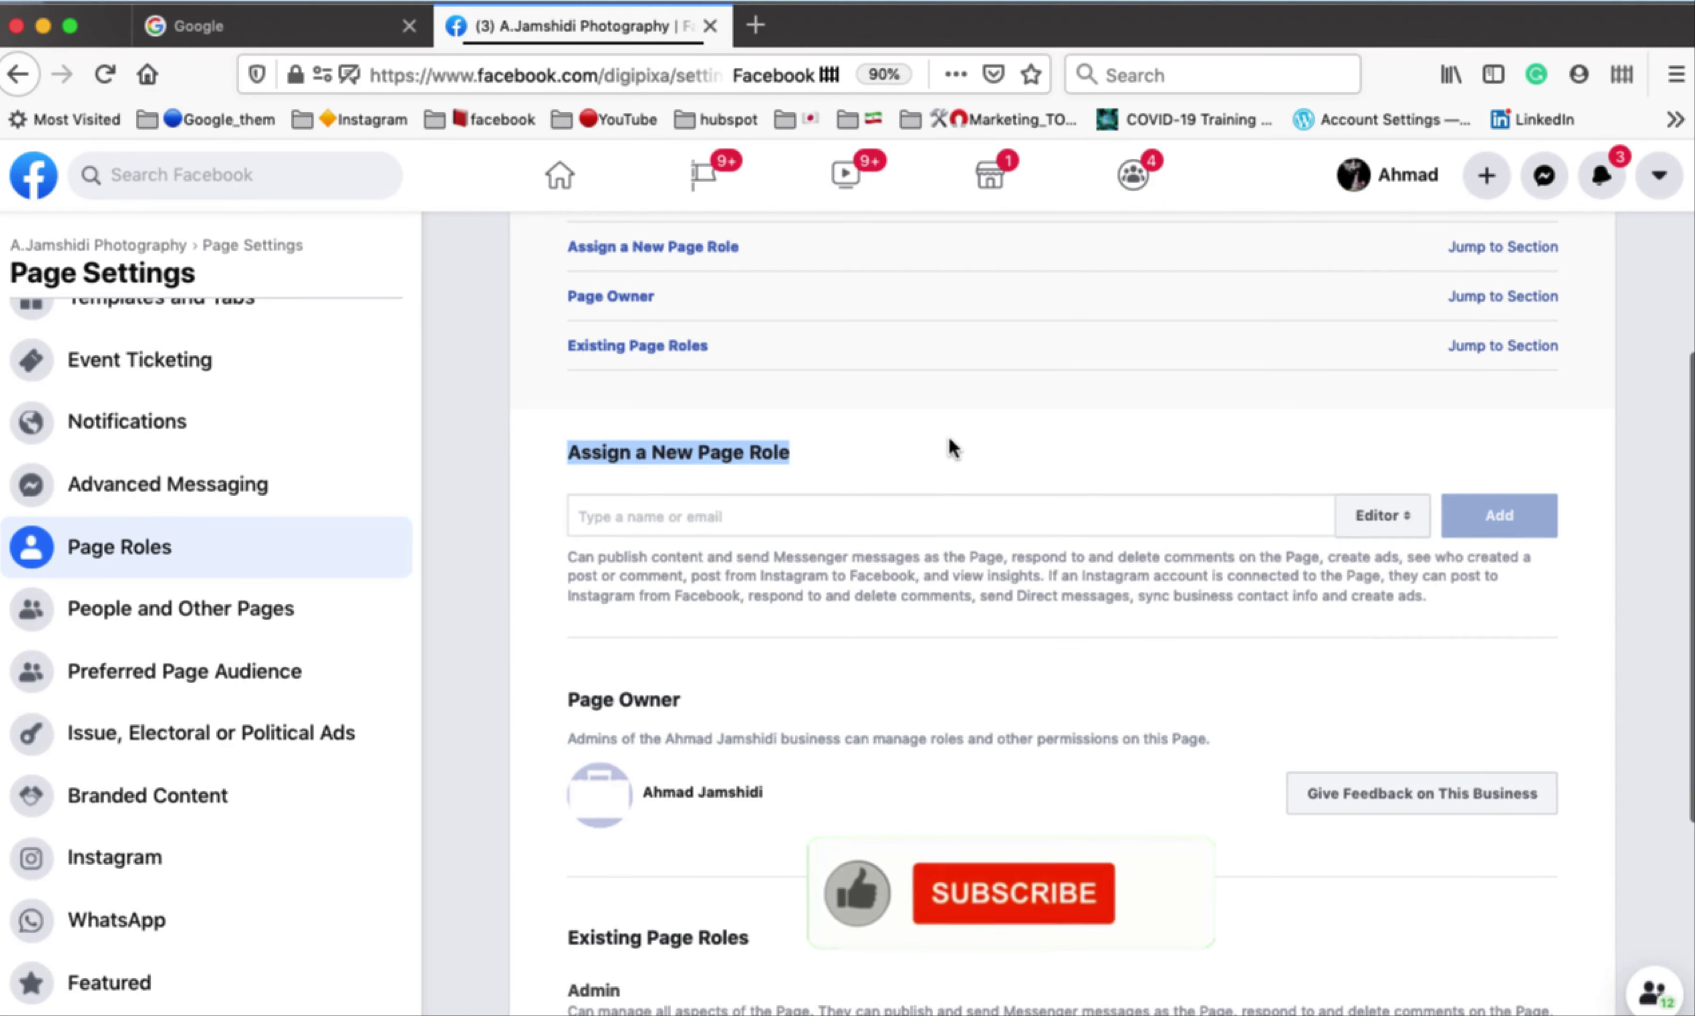
click(1397, 532)
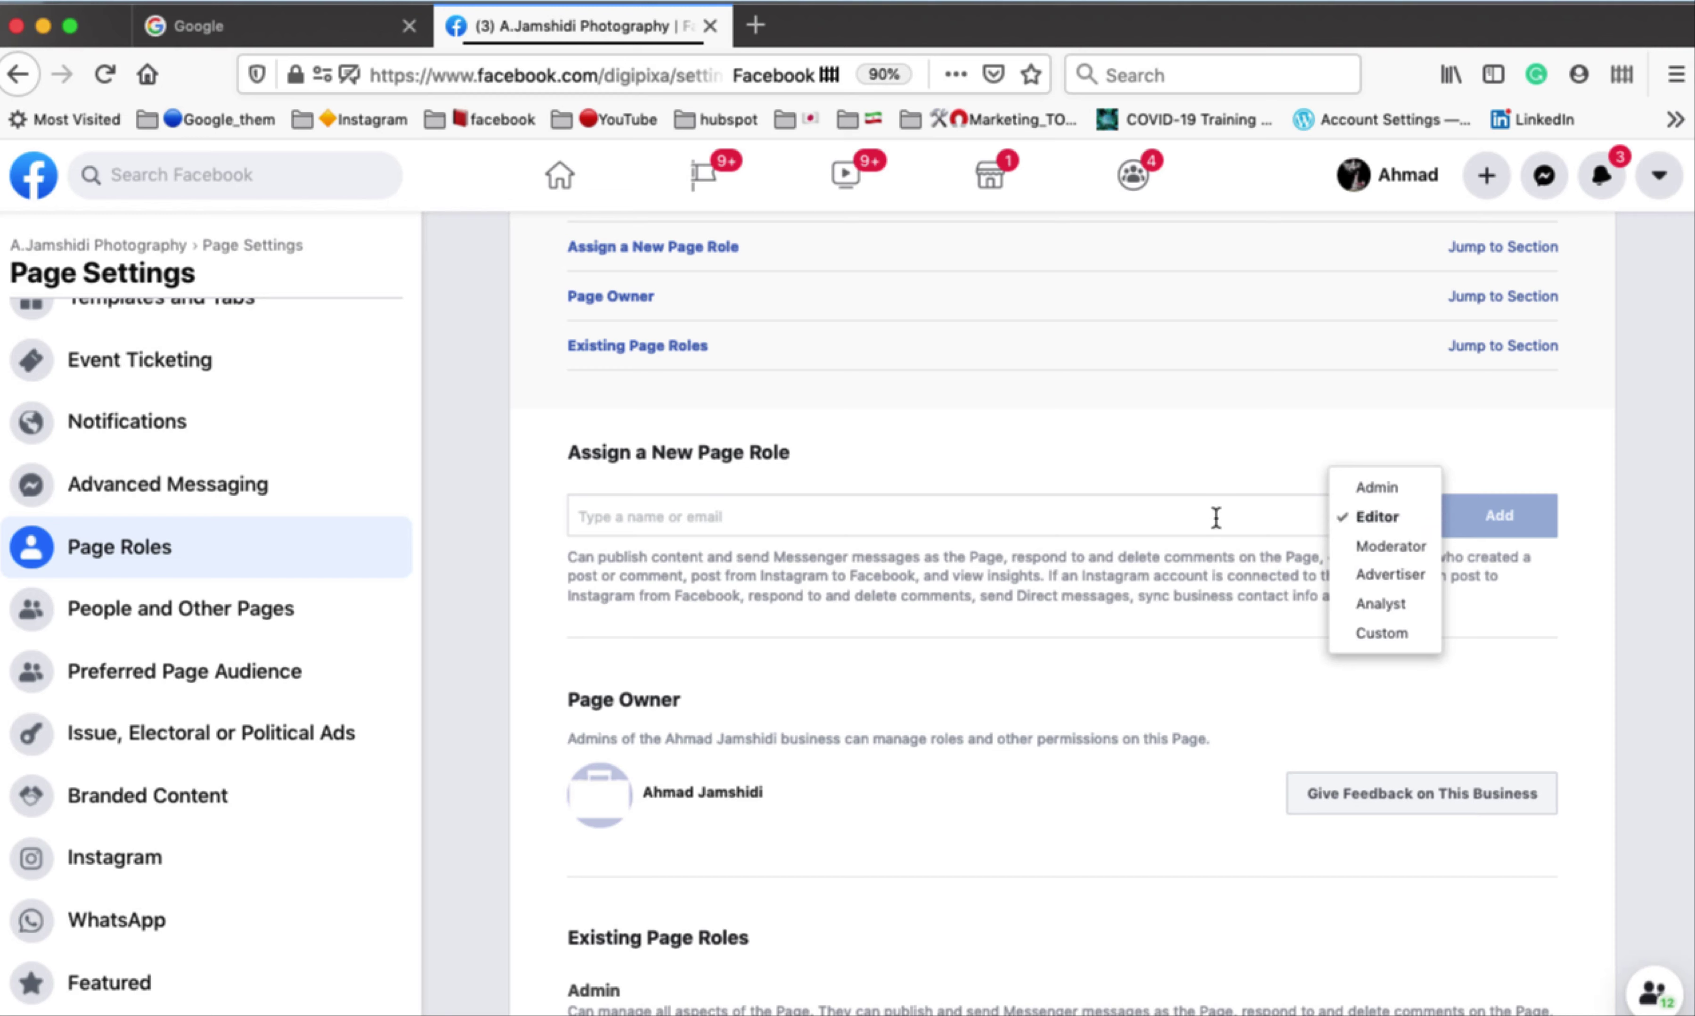
click(1375, 520)
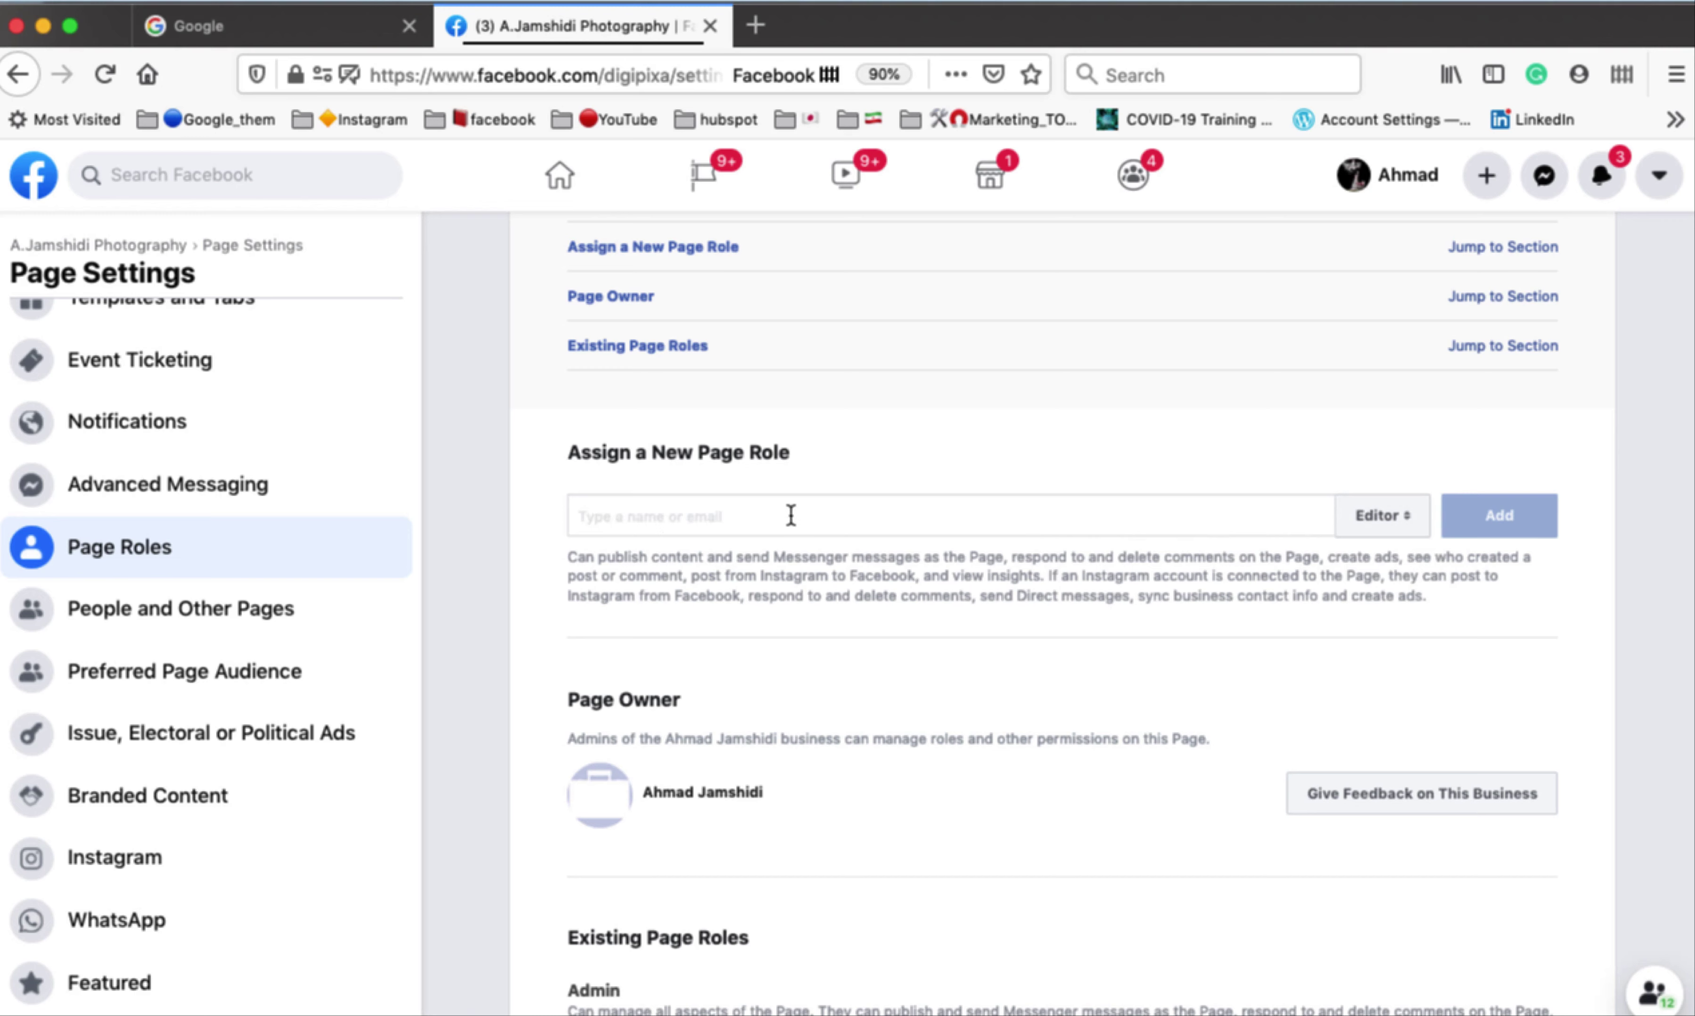
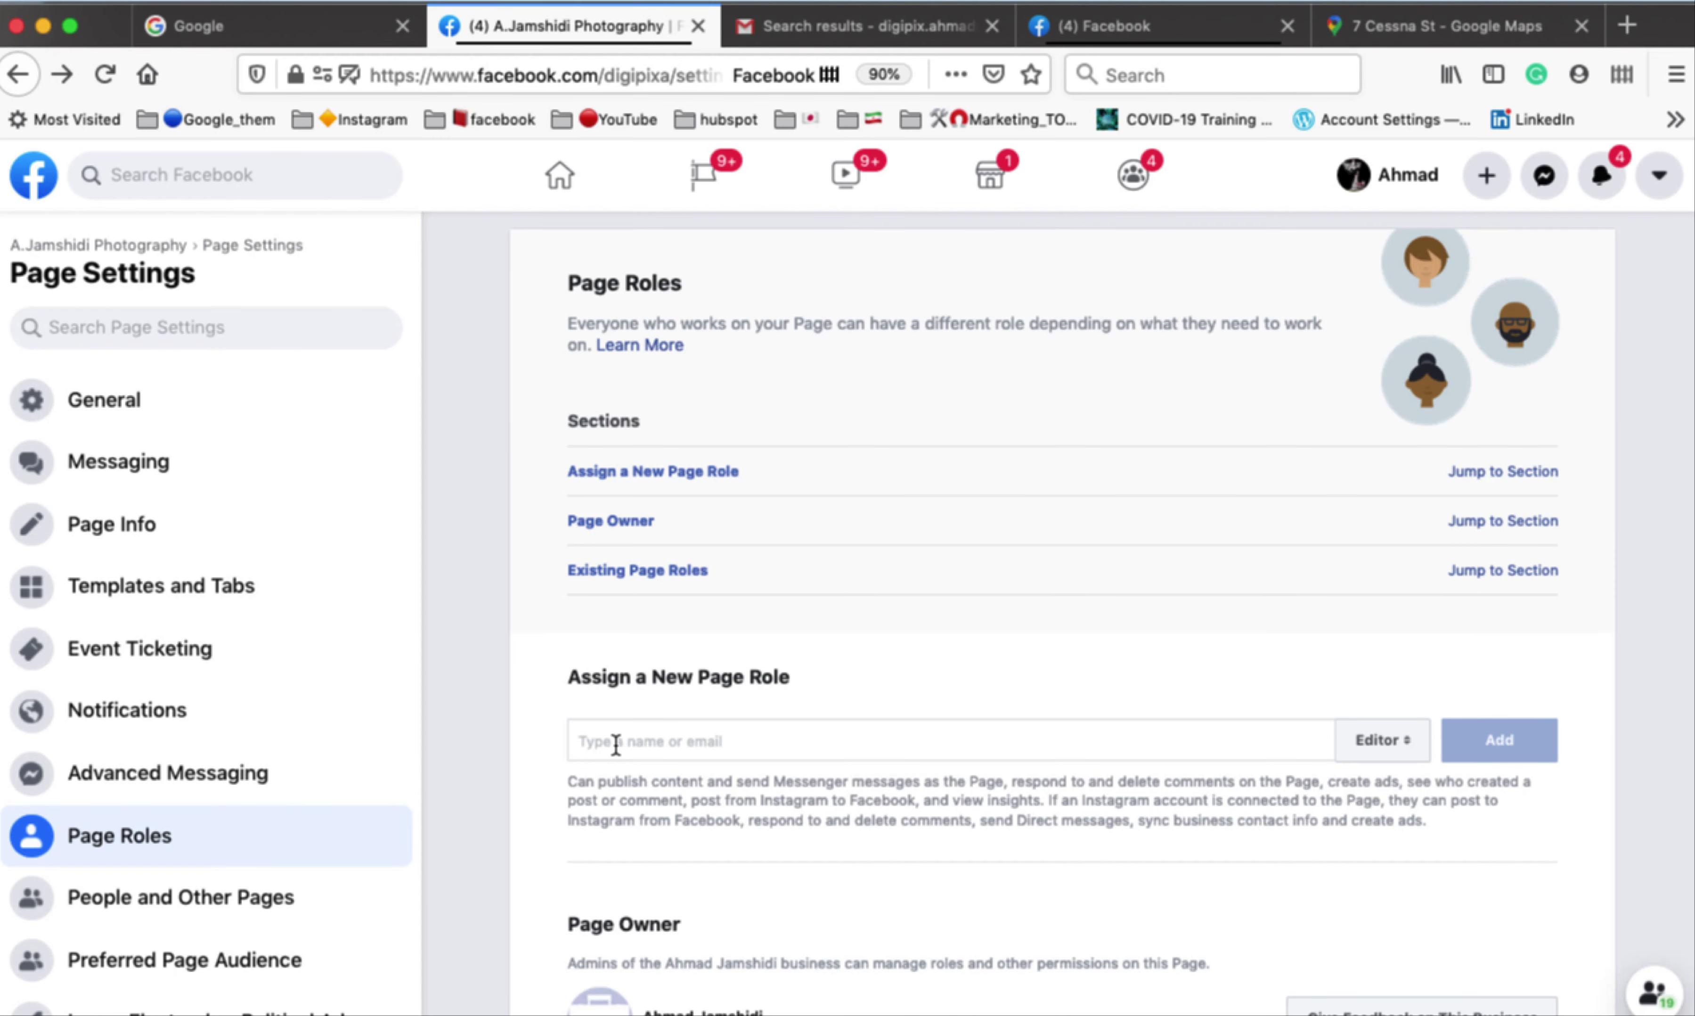
In Assign a New Page Role, enter the person's name, select them from suggestions, and choose their role.
scroll(912, 727, down, 2)
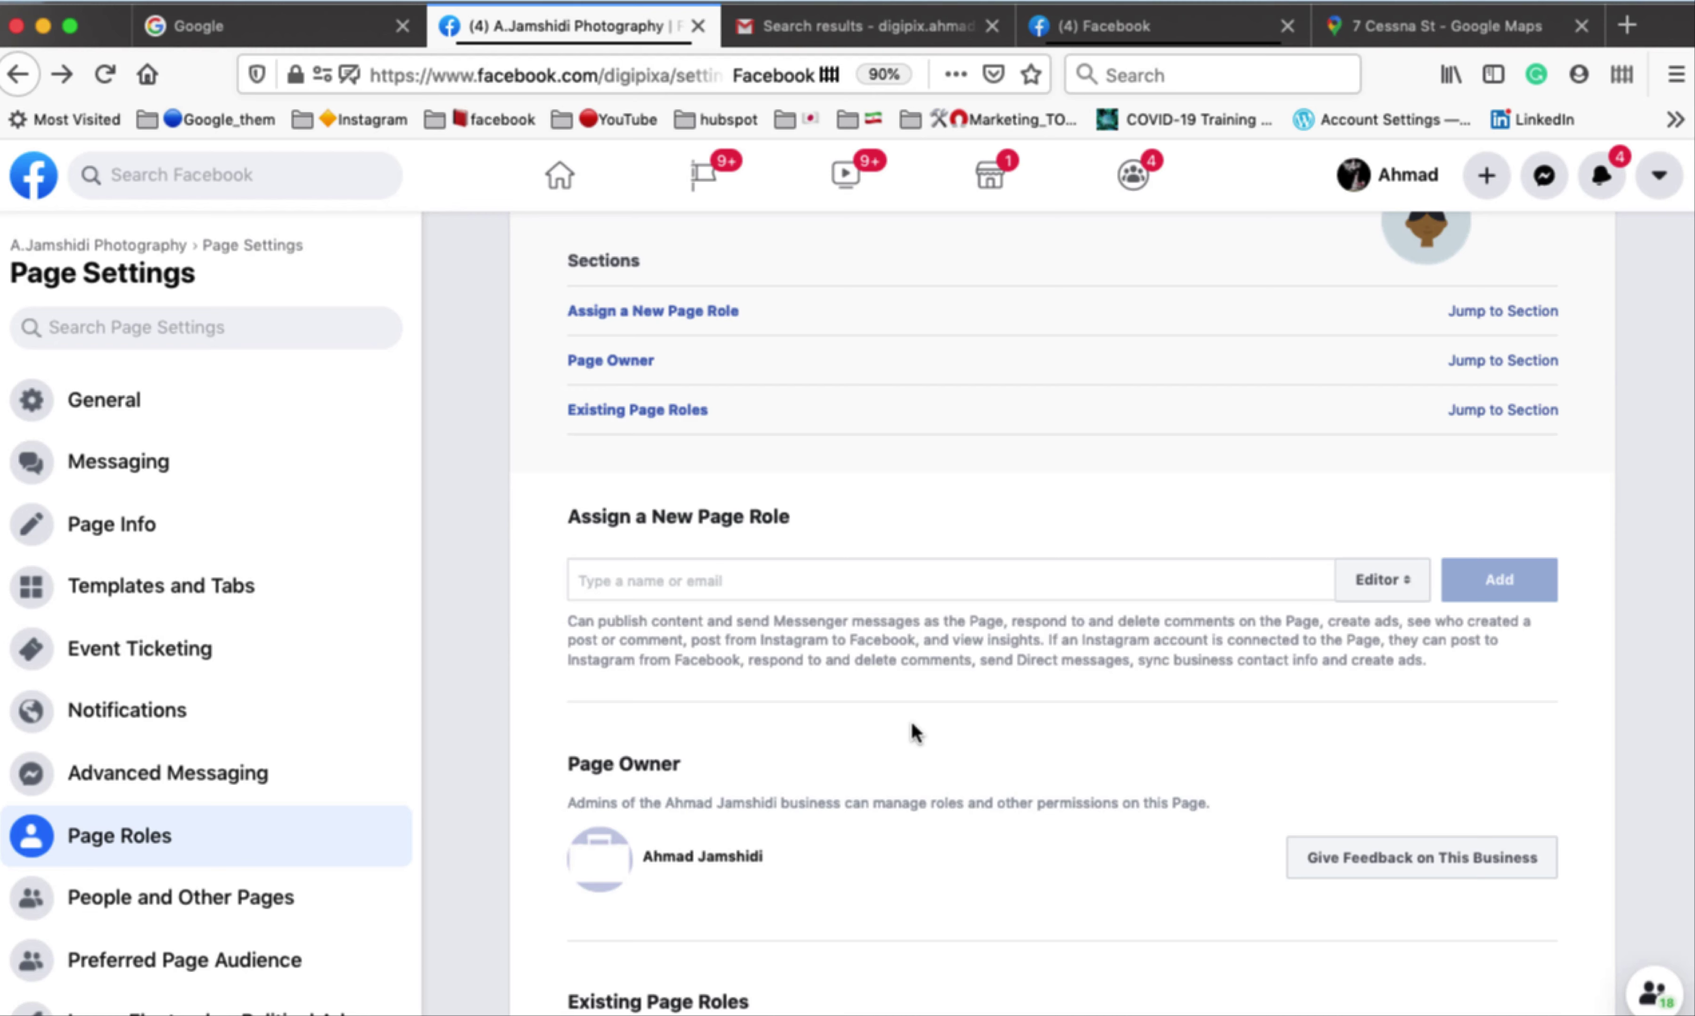
click(666, 580)
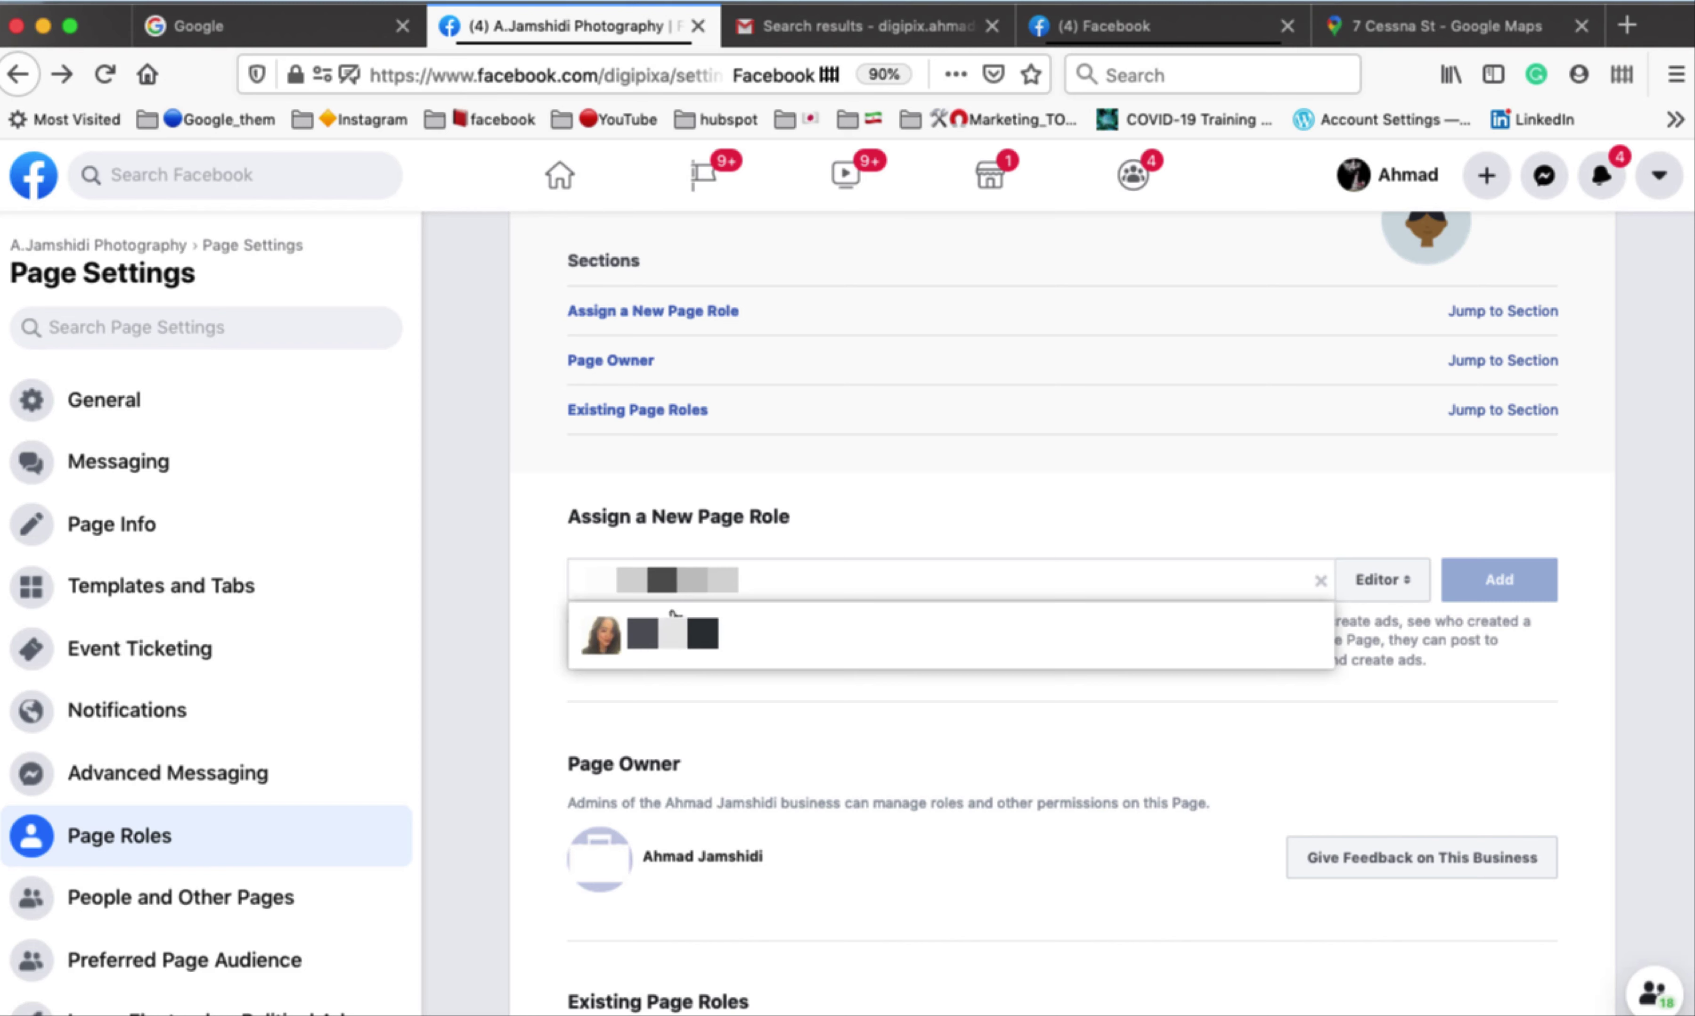
click(657, 650)
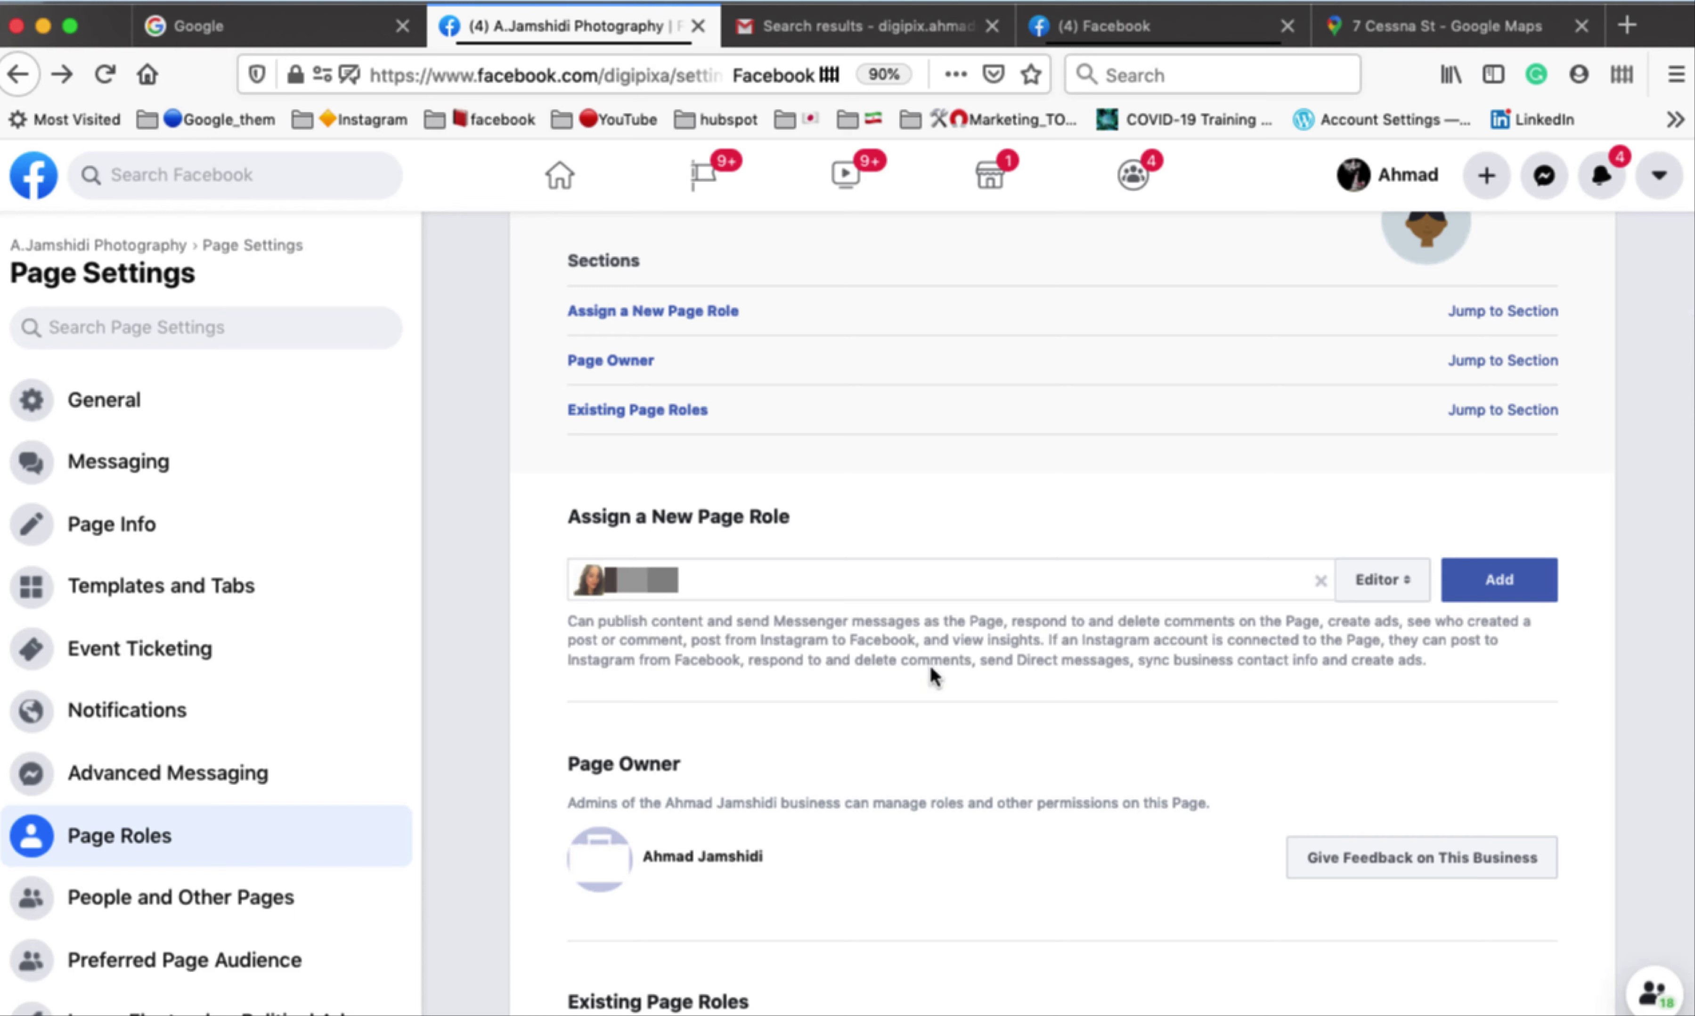
click(1414, 599)
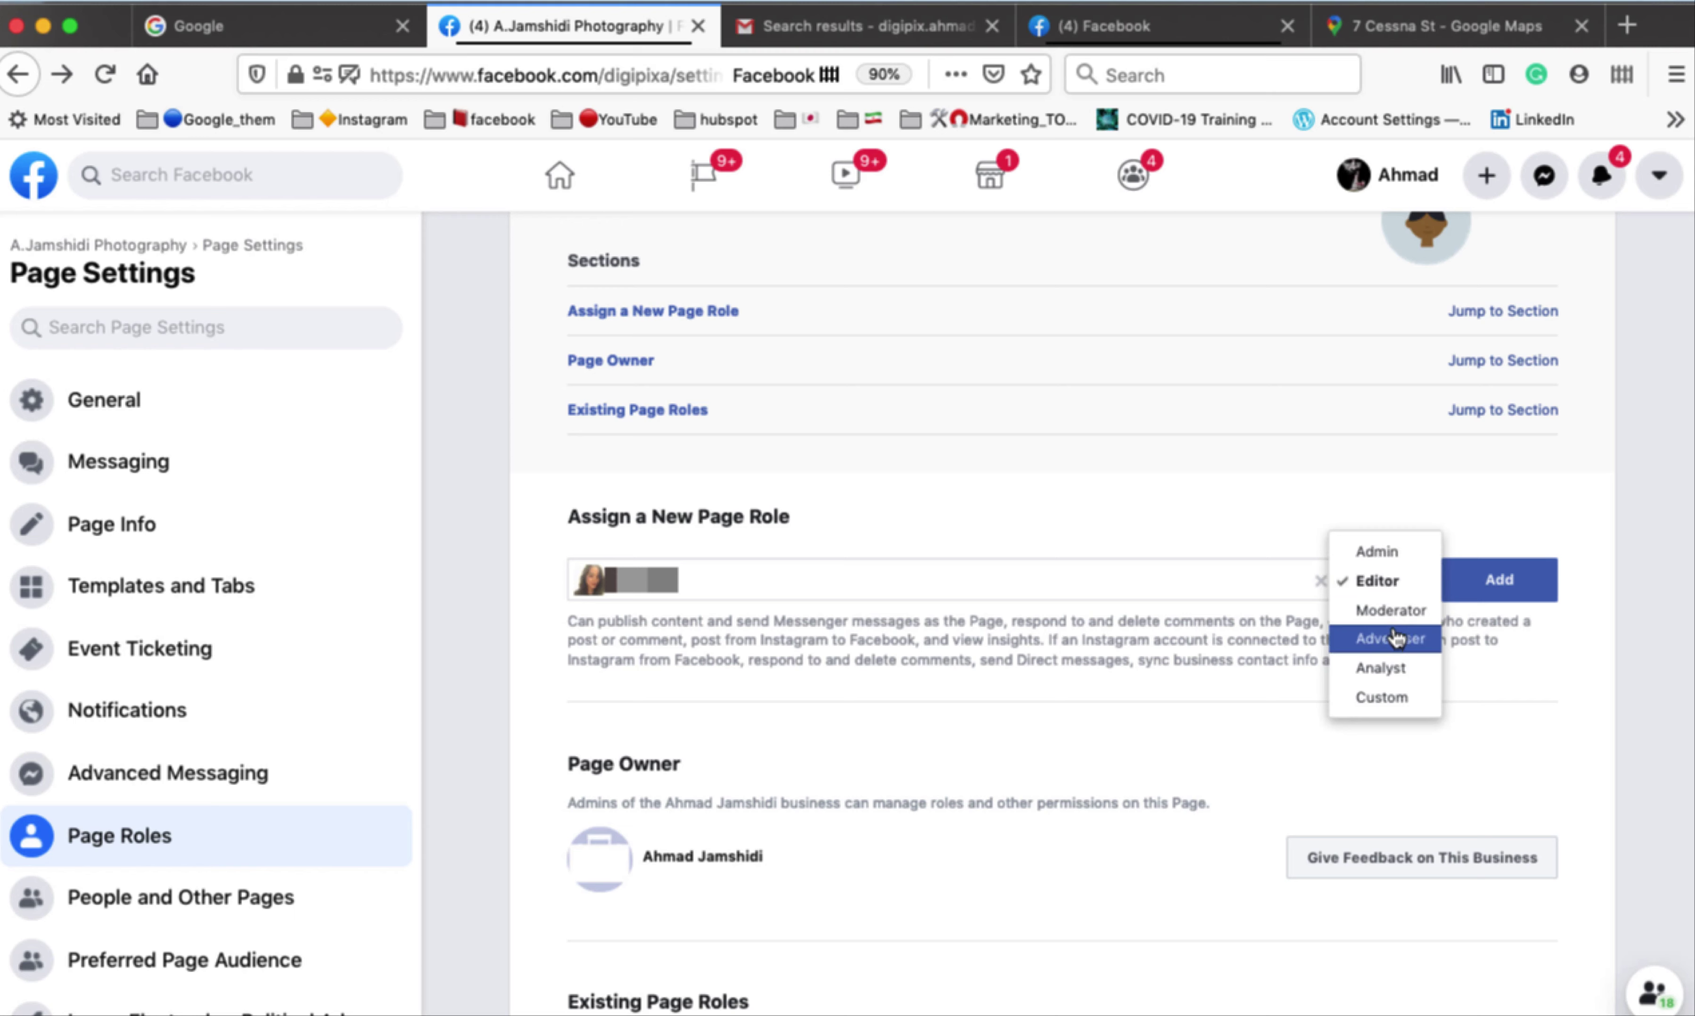
click(1390, 591)
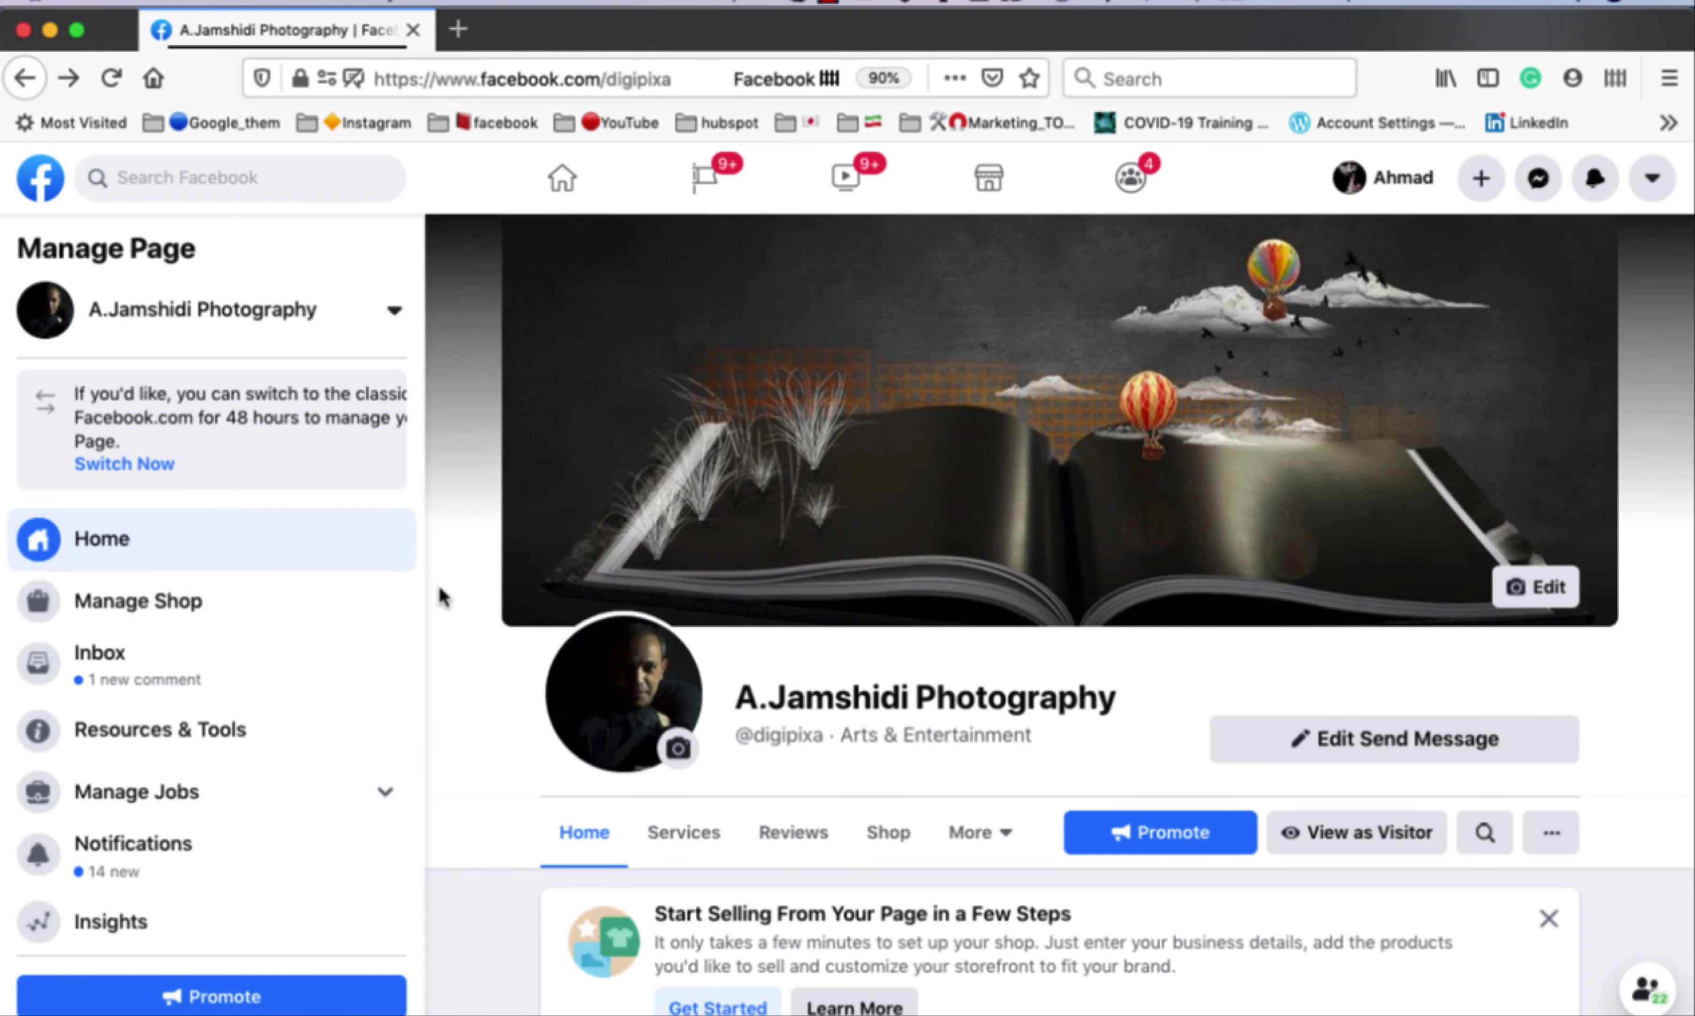
Go to Ad Center > All Ads and launch Ads Manager in a new tab.
scroll(441, 592, down, 1)
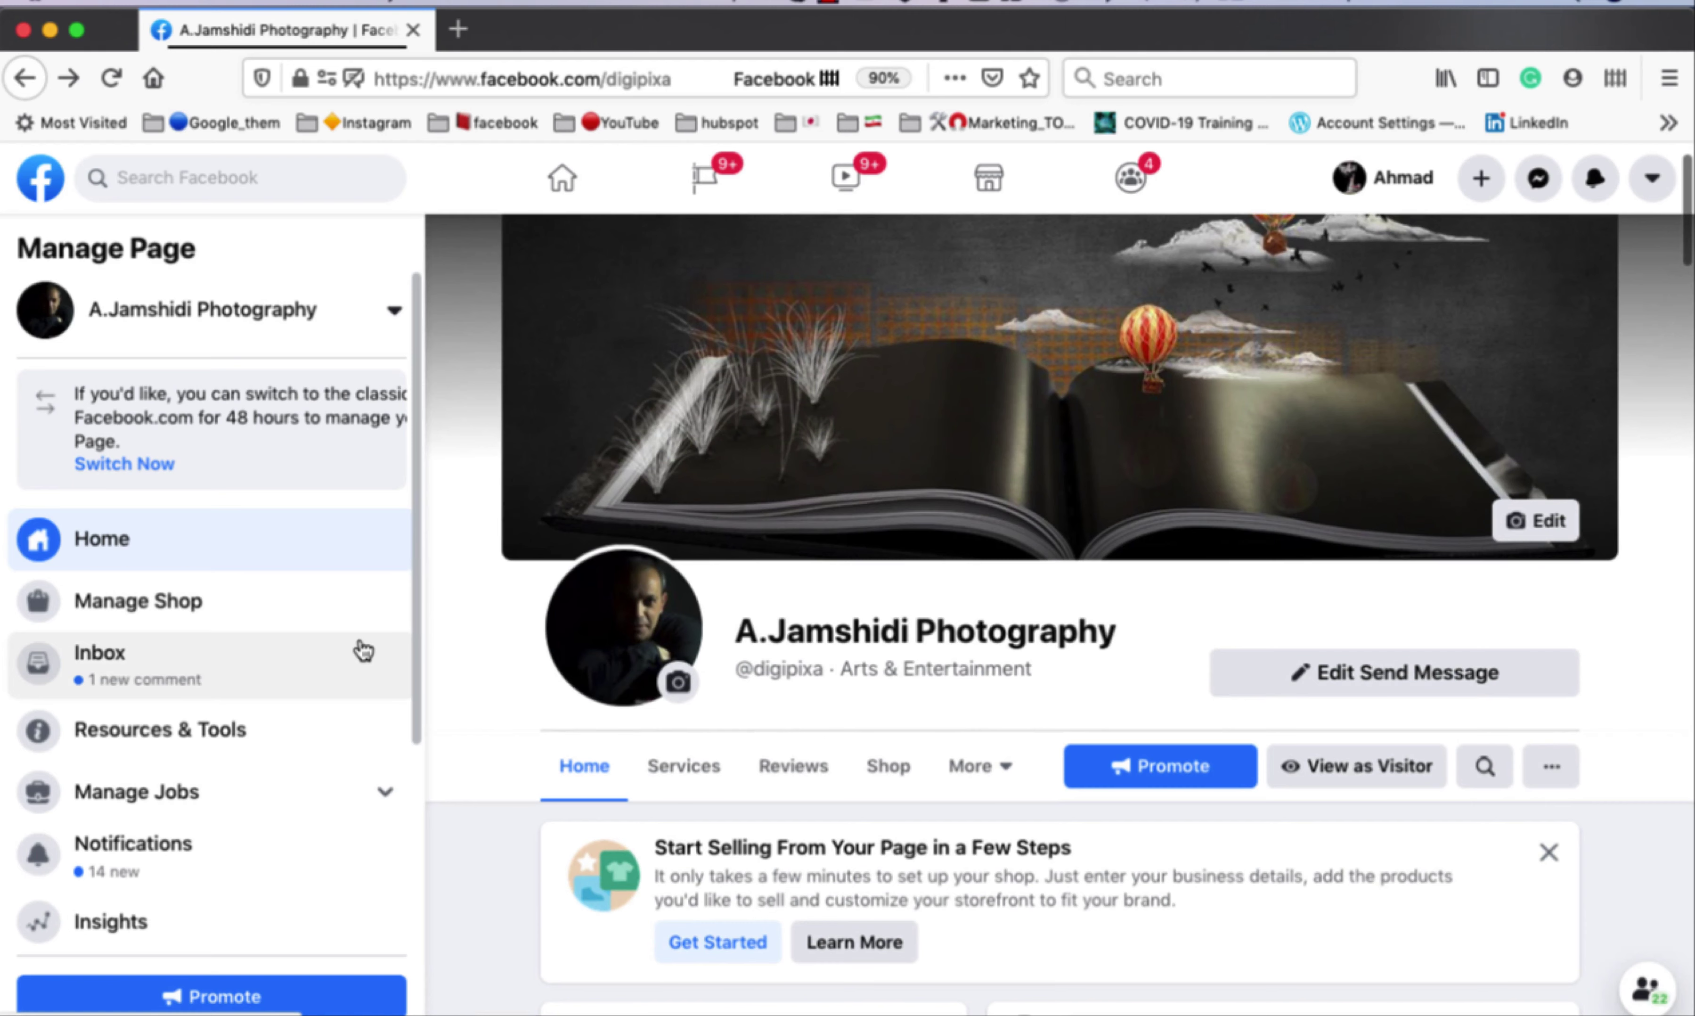
scroll(364, 650, down, 5)
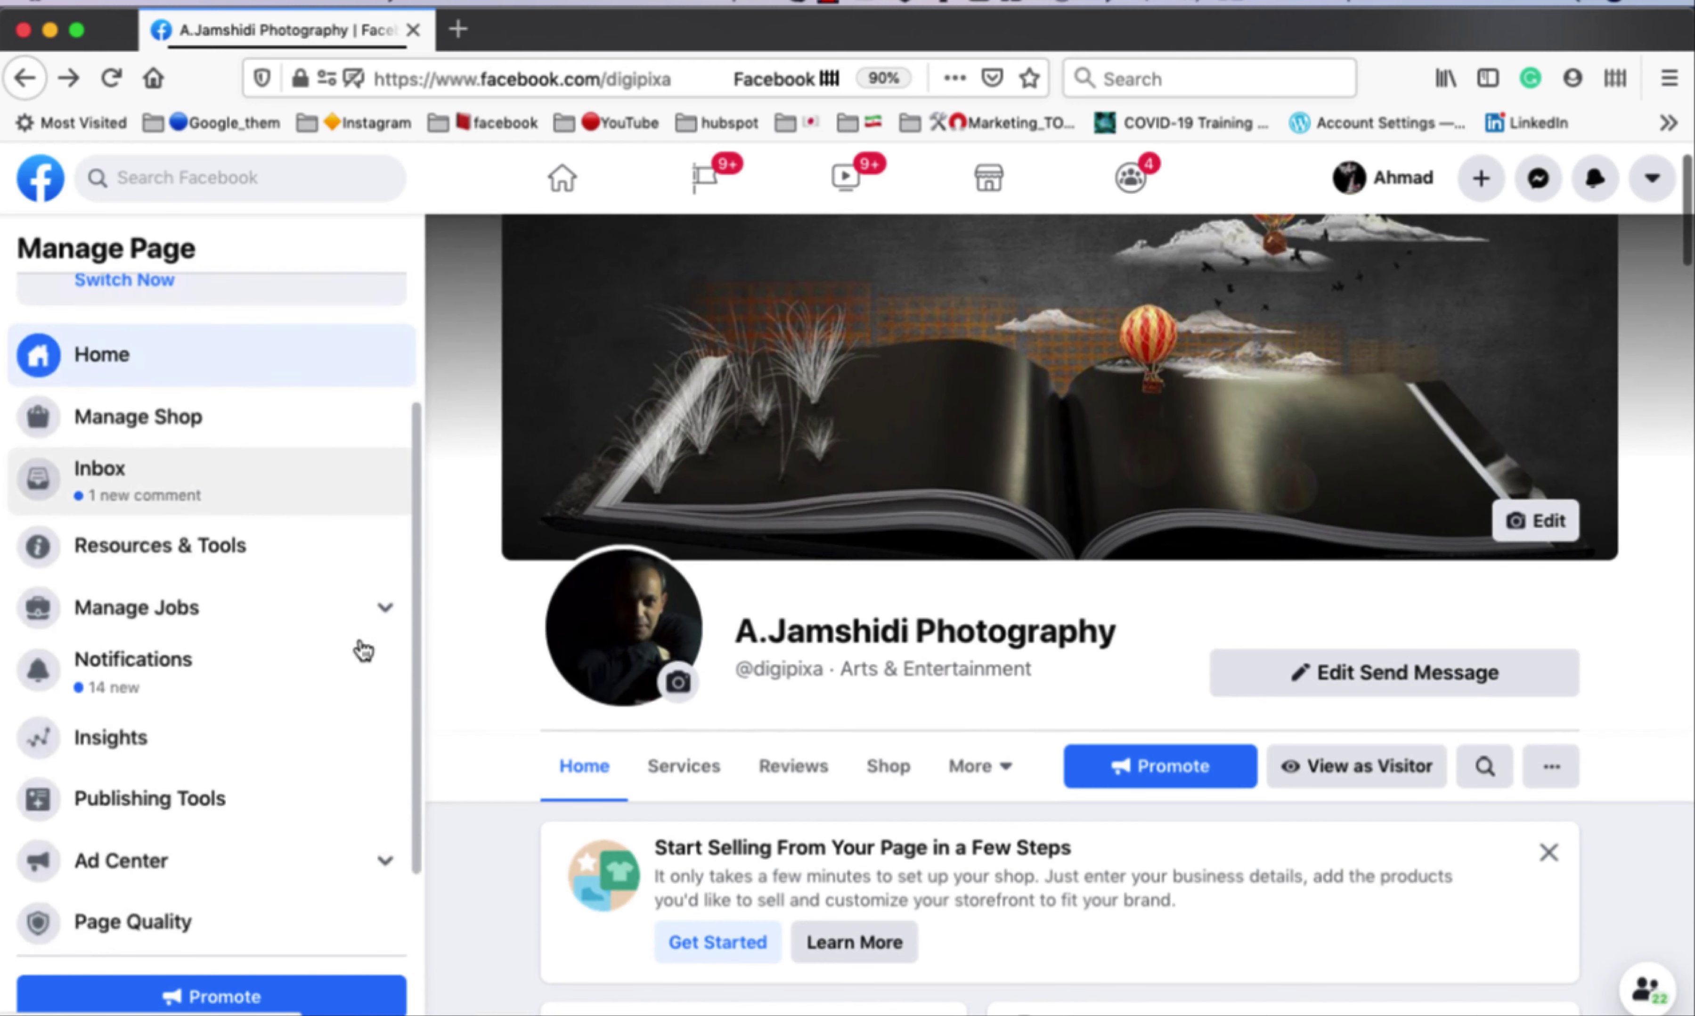
scroll(364, 650, down, 3)
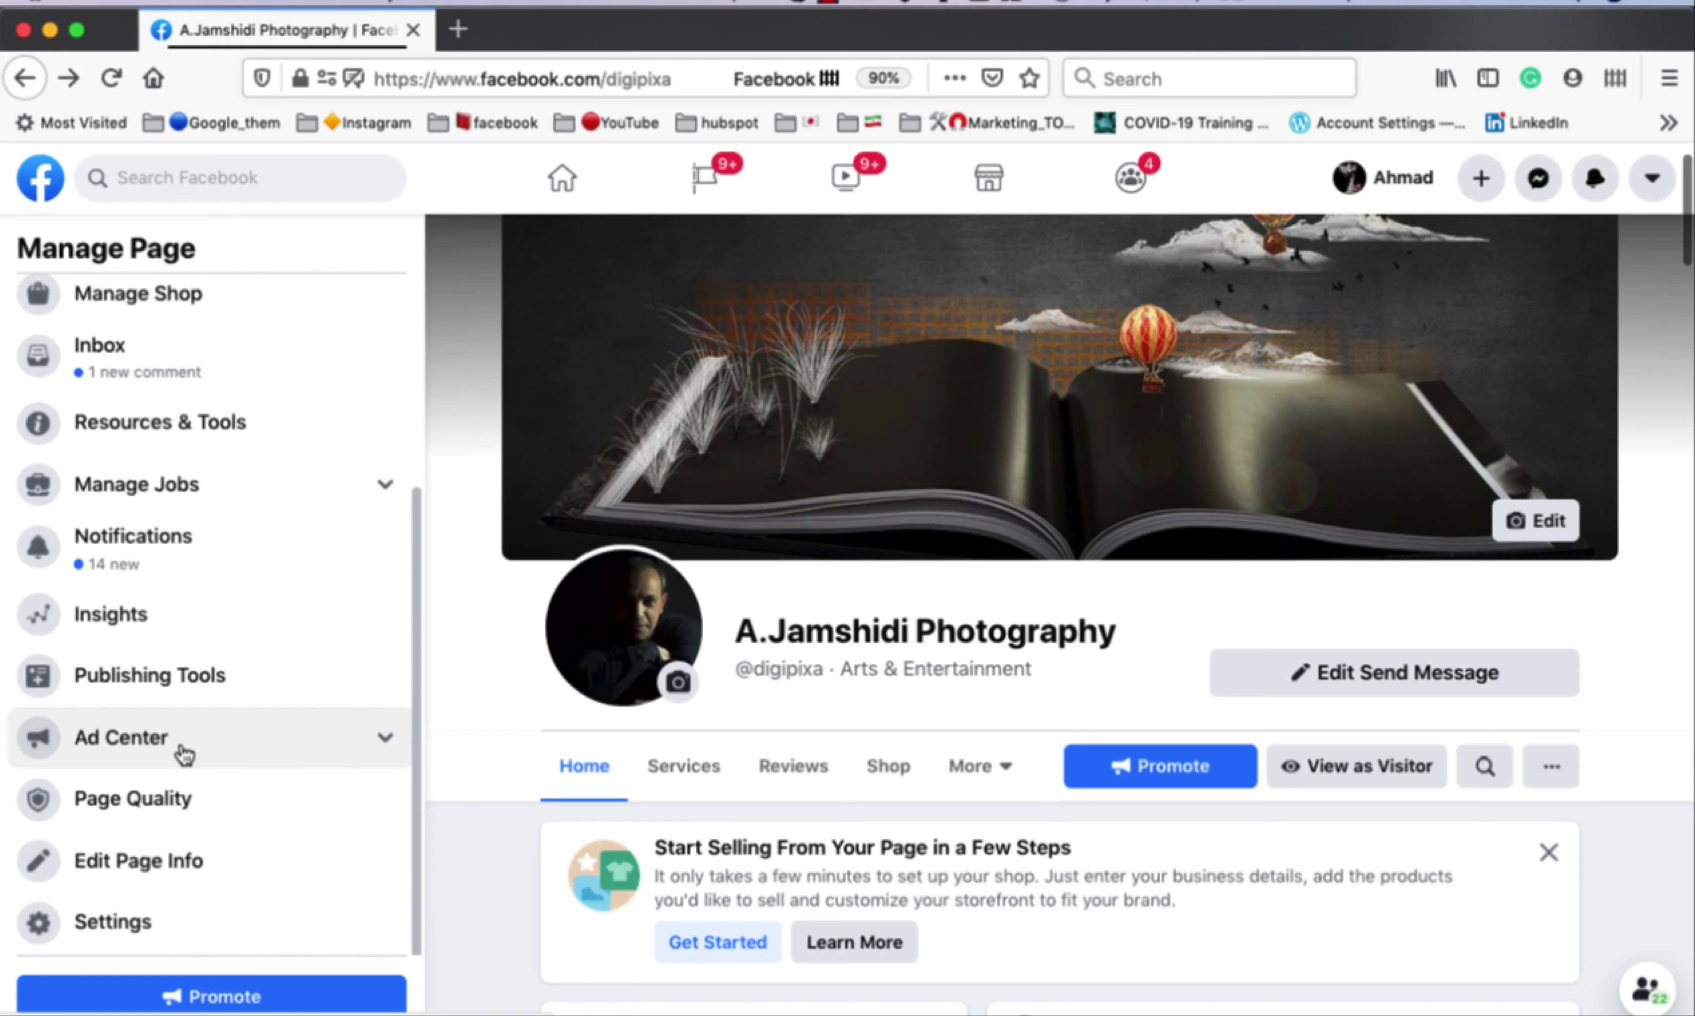
click(335, 752)
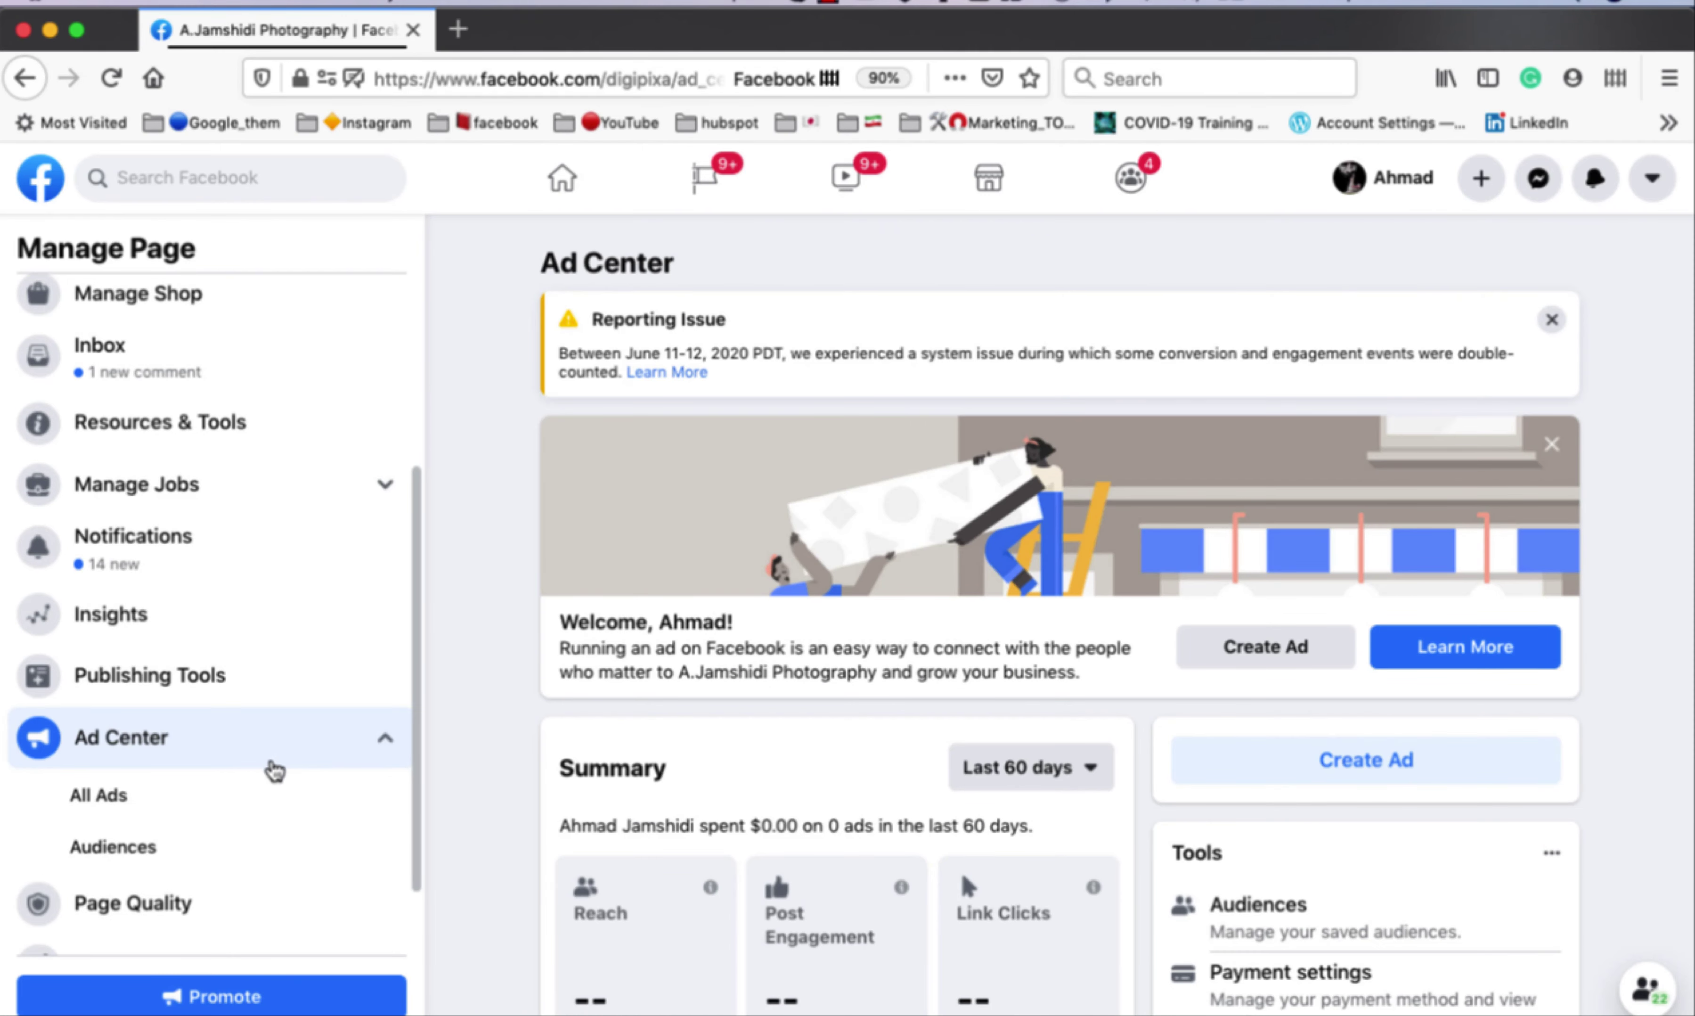
click(258, 812)
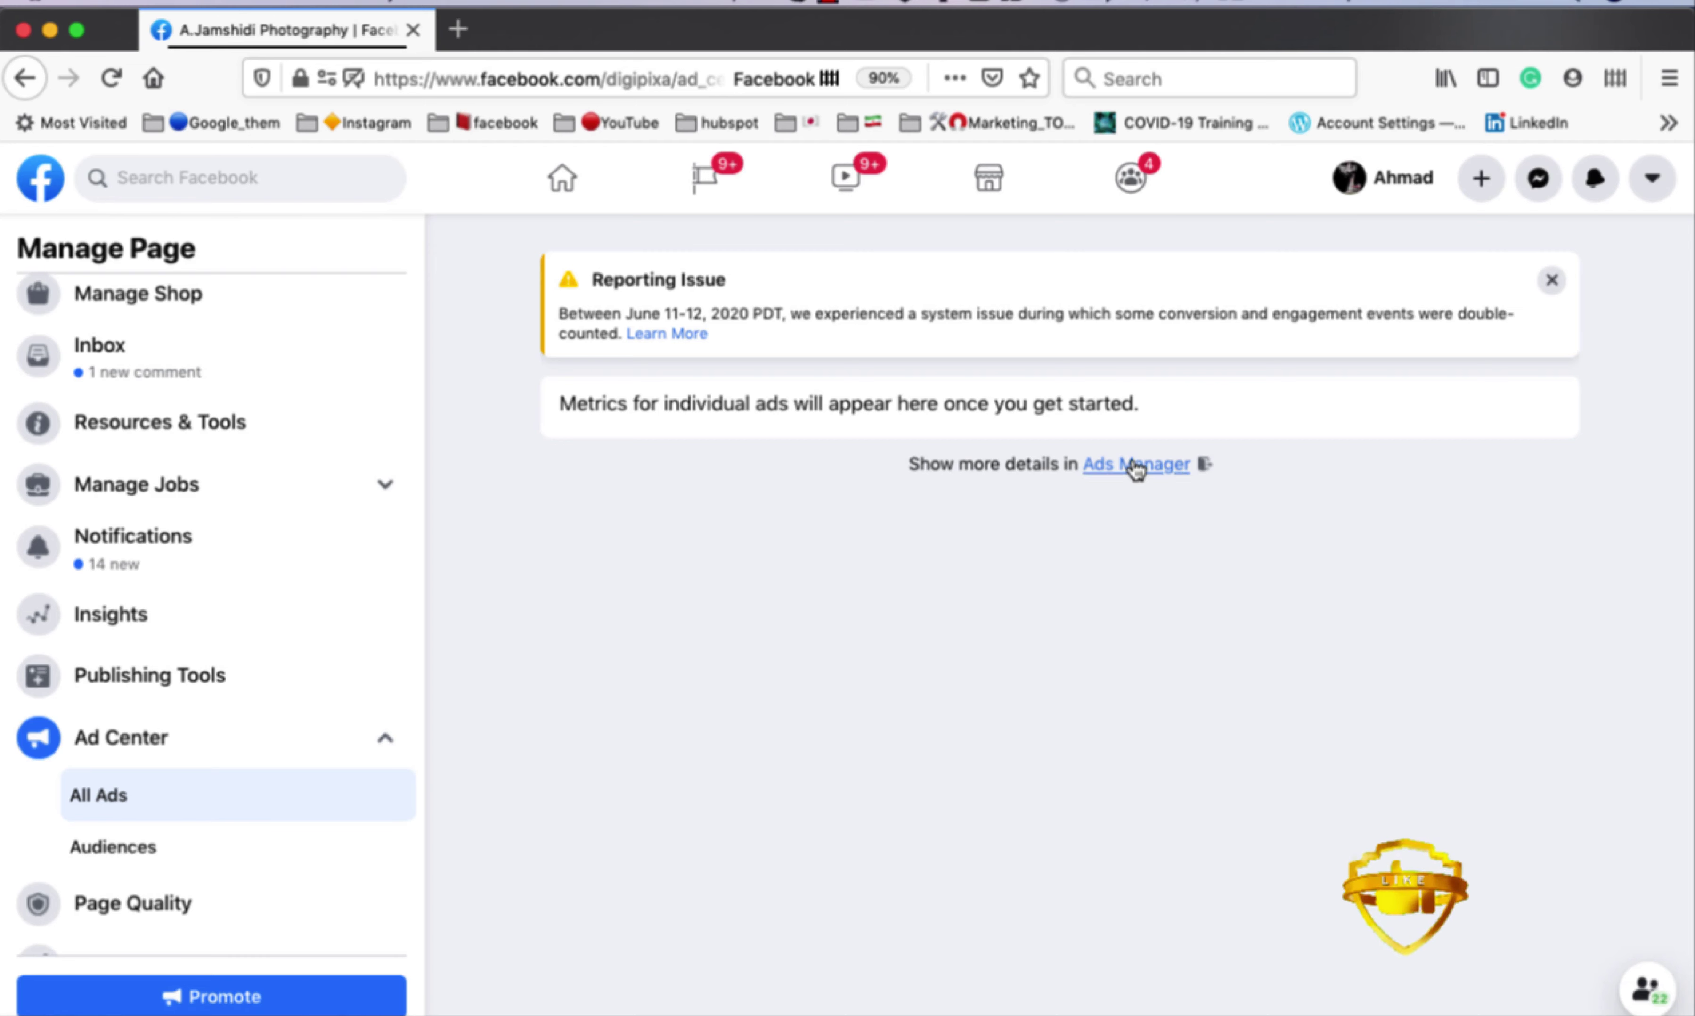
click(1088, 475)
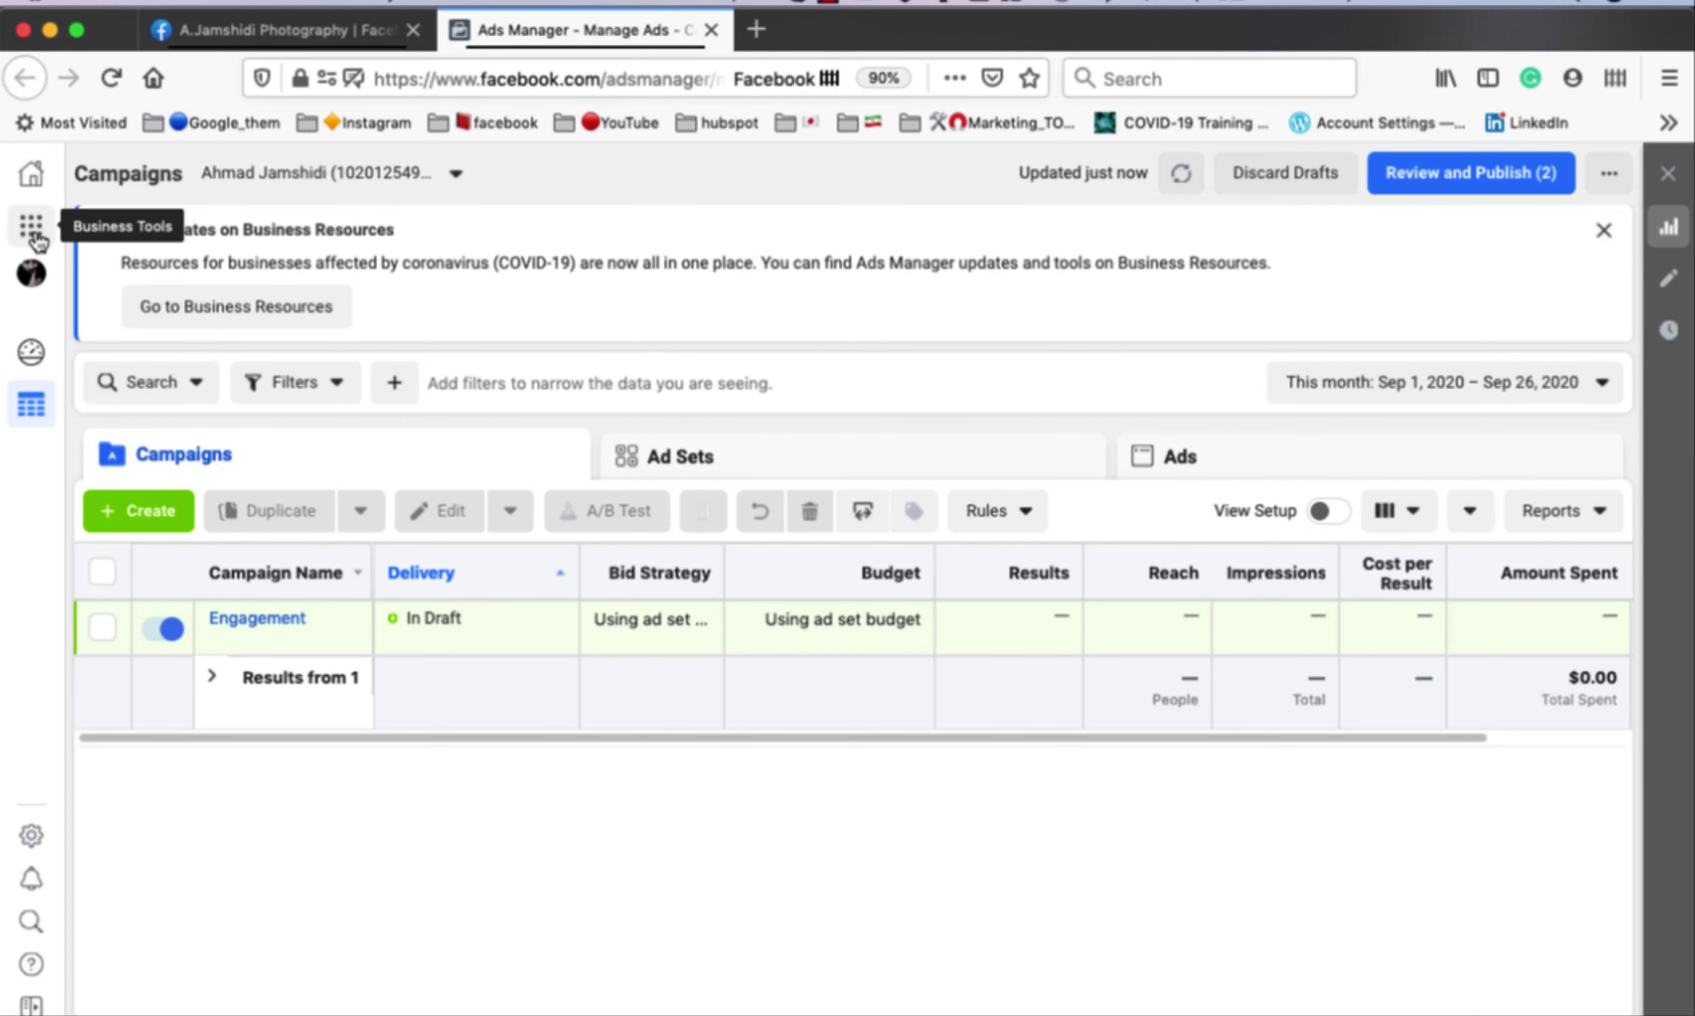
Open Ad Account Settings from the Business Tools menu to view the Ad Account Roles.
click(33, 227)
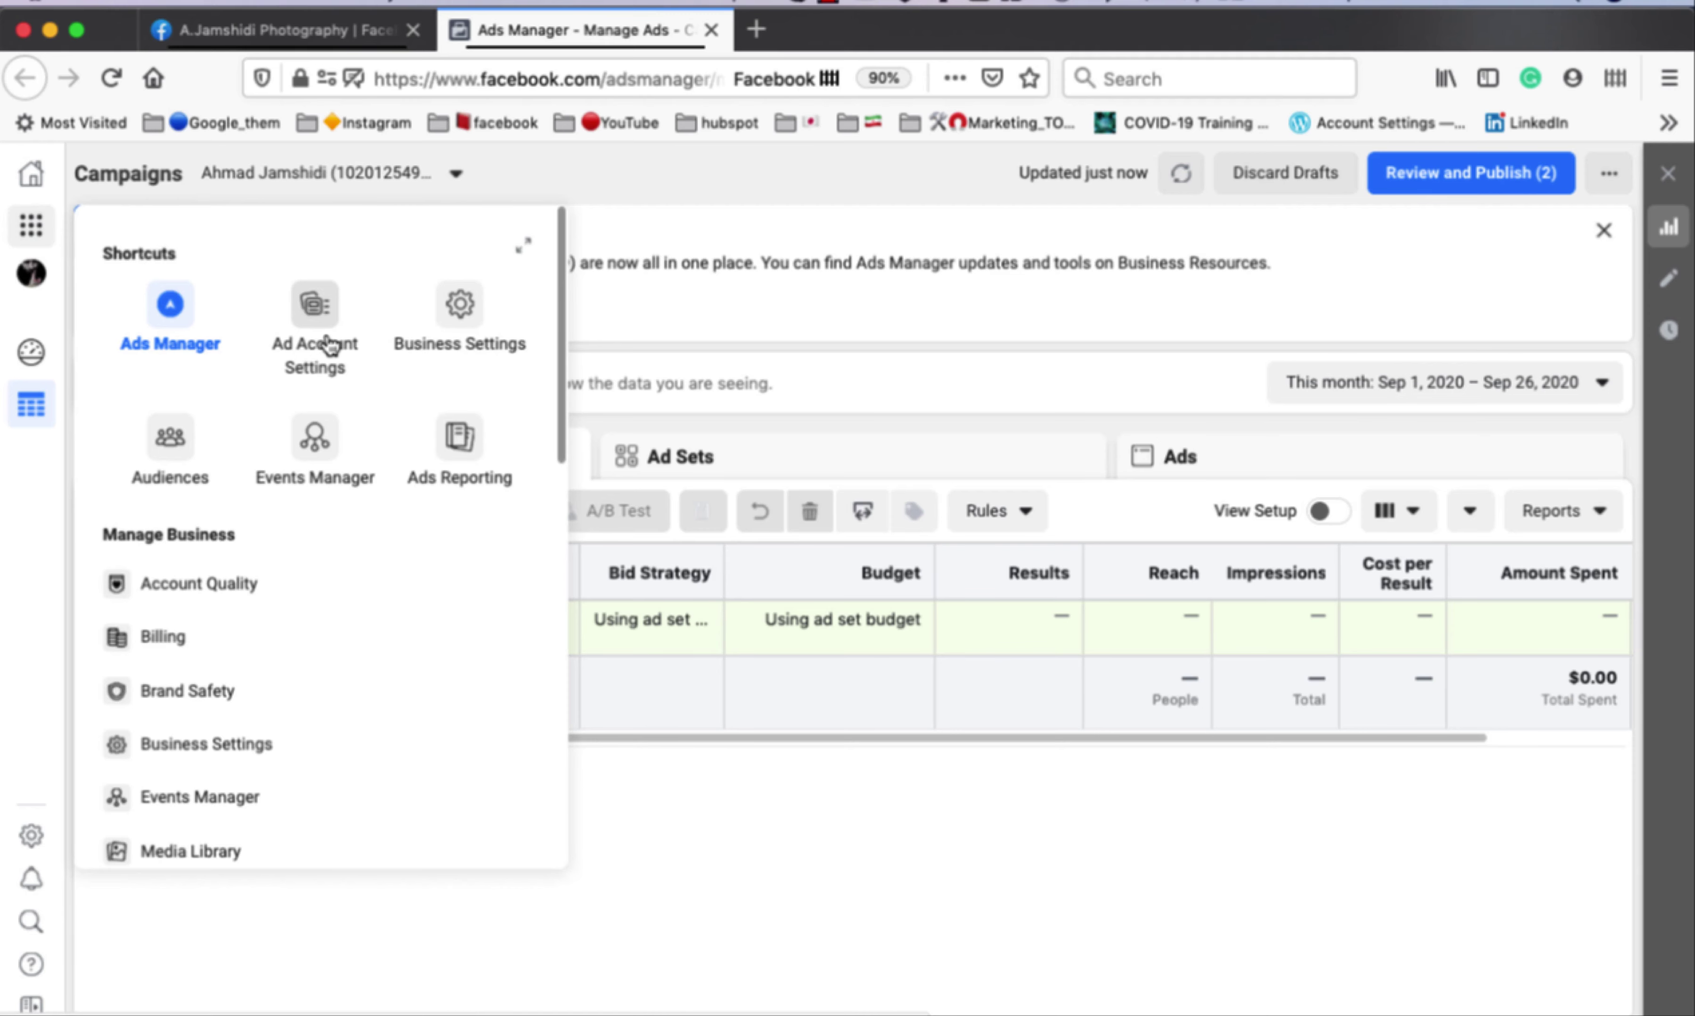
click(329, 344)
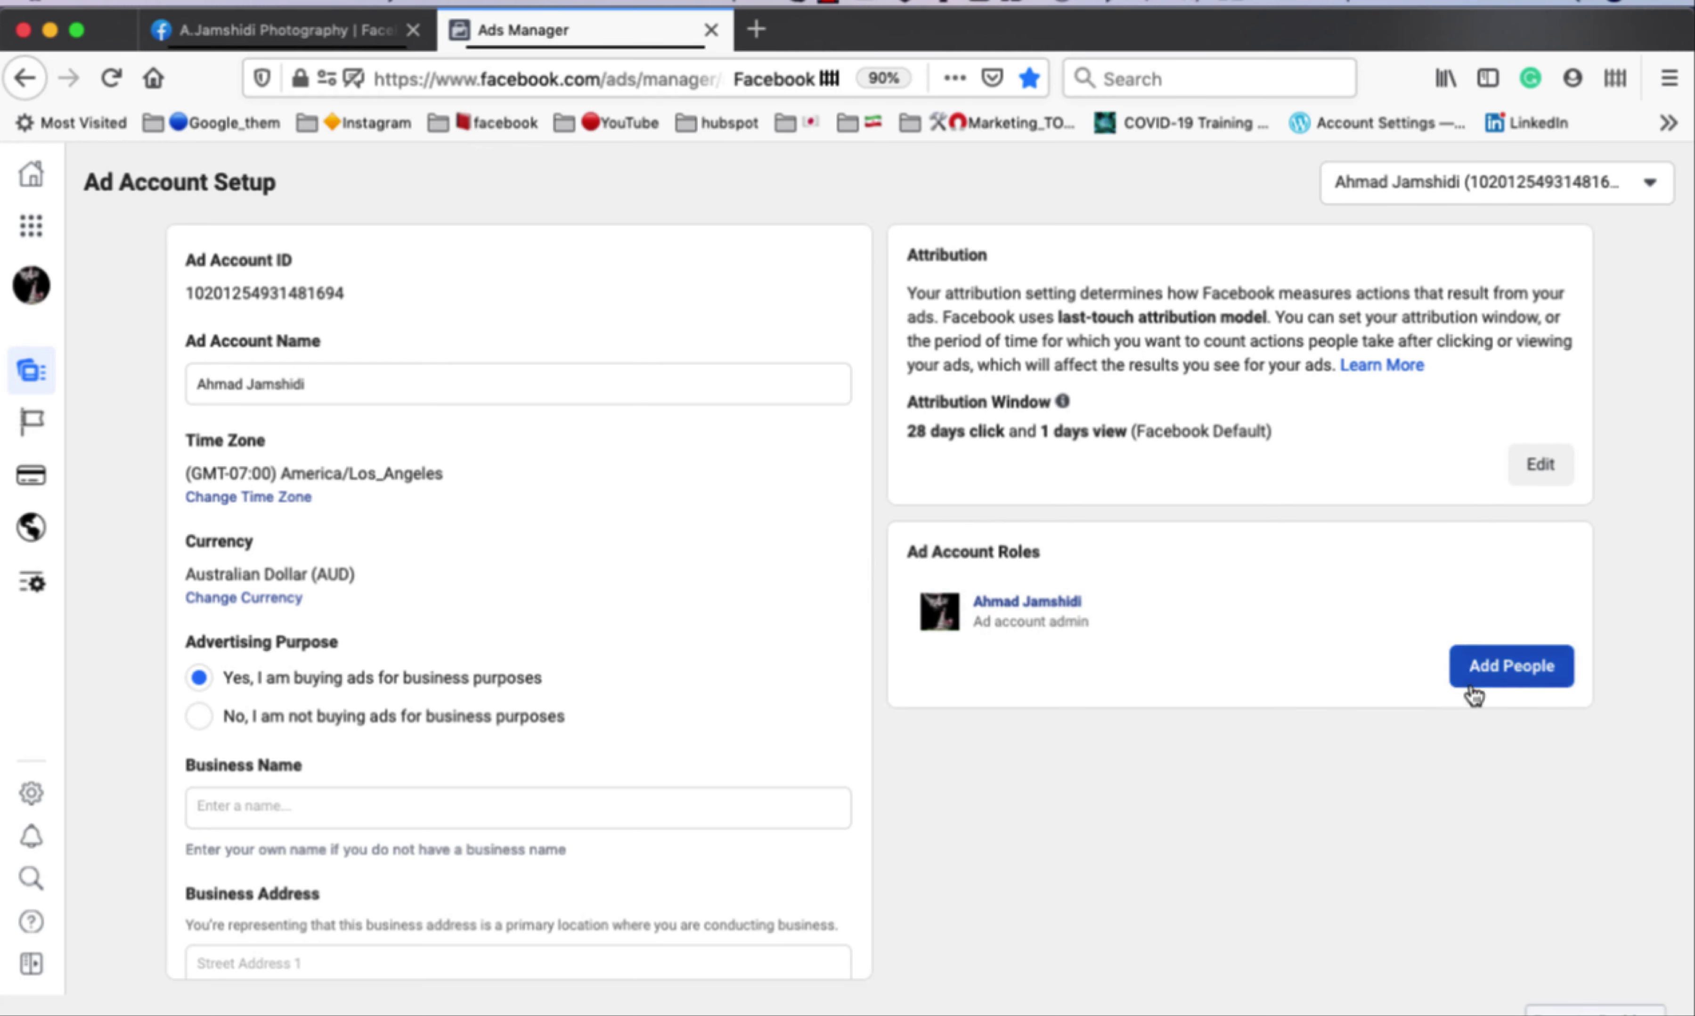
Add People: search for a friend, select the first suggestion, and keep the Ad account admin role.
click(1523, 681)
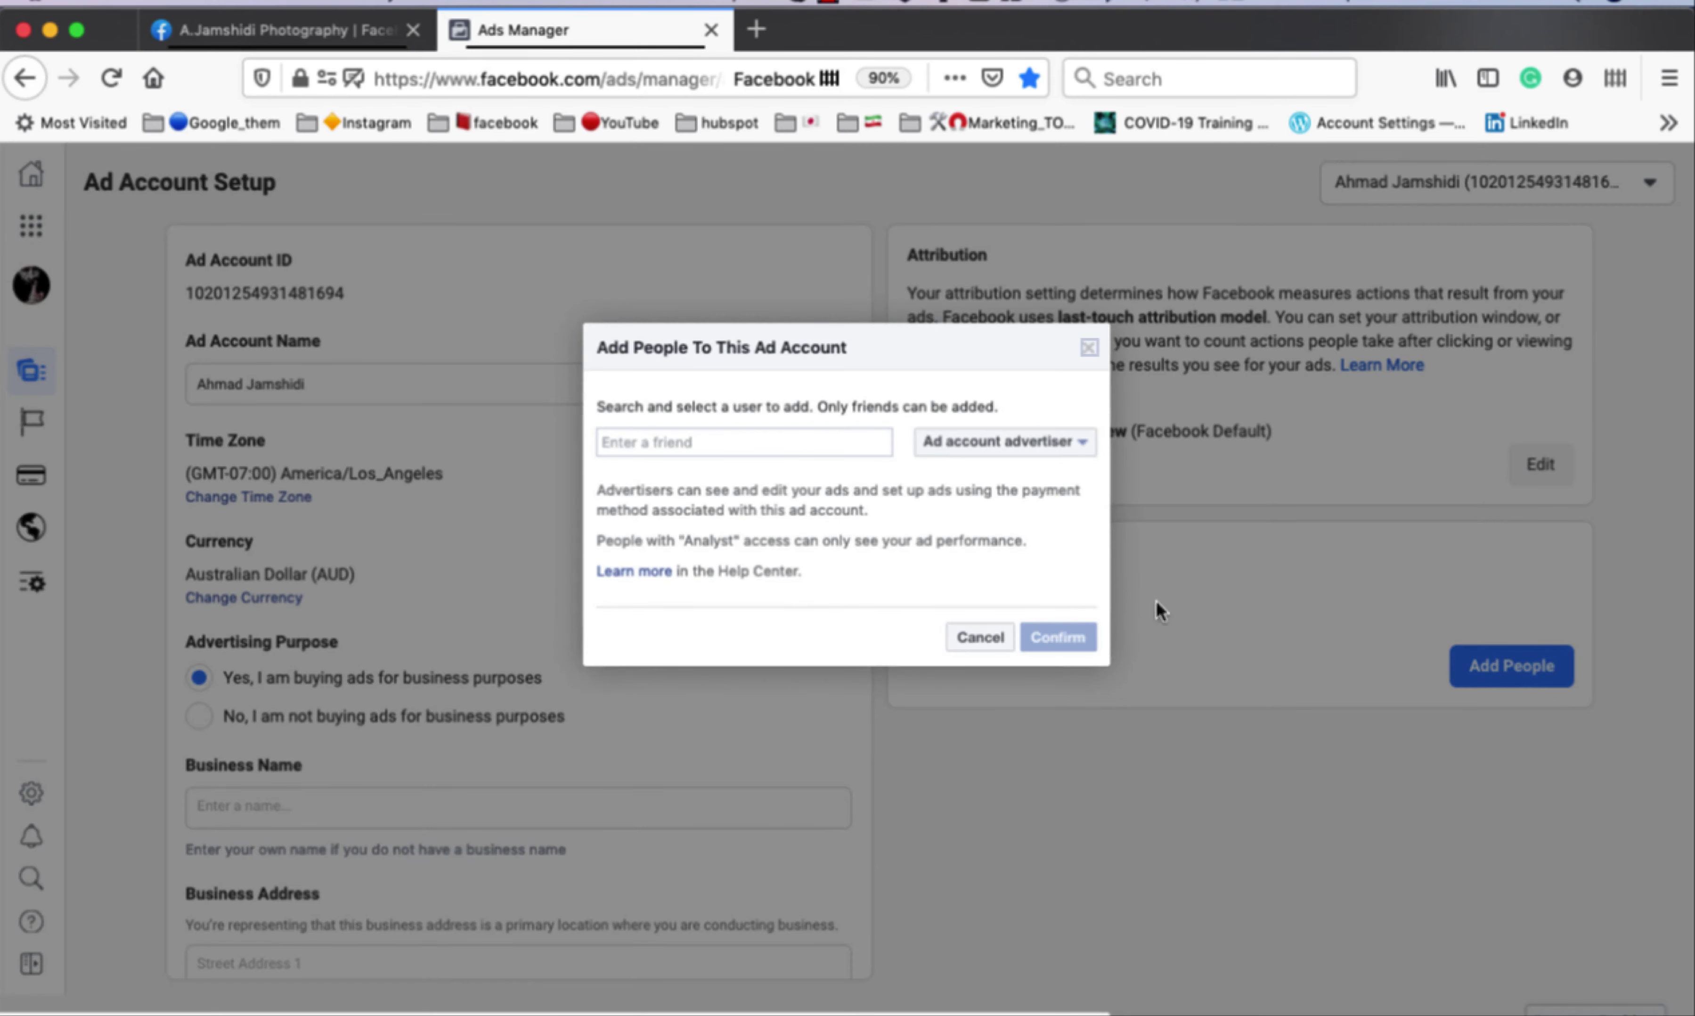
click(703, 441)
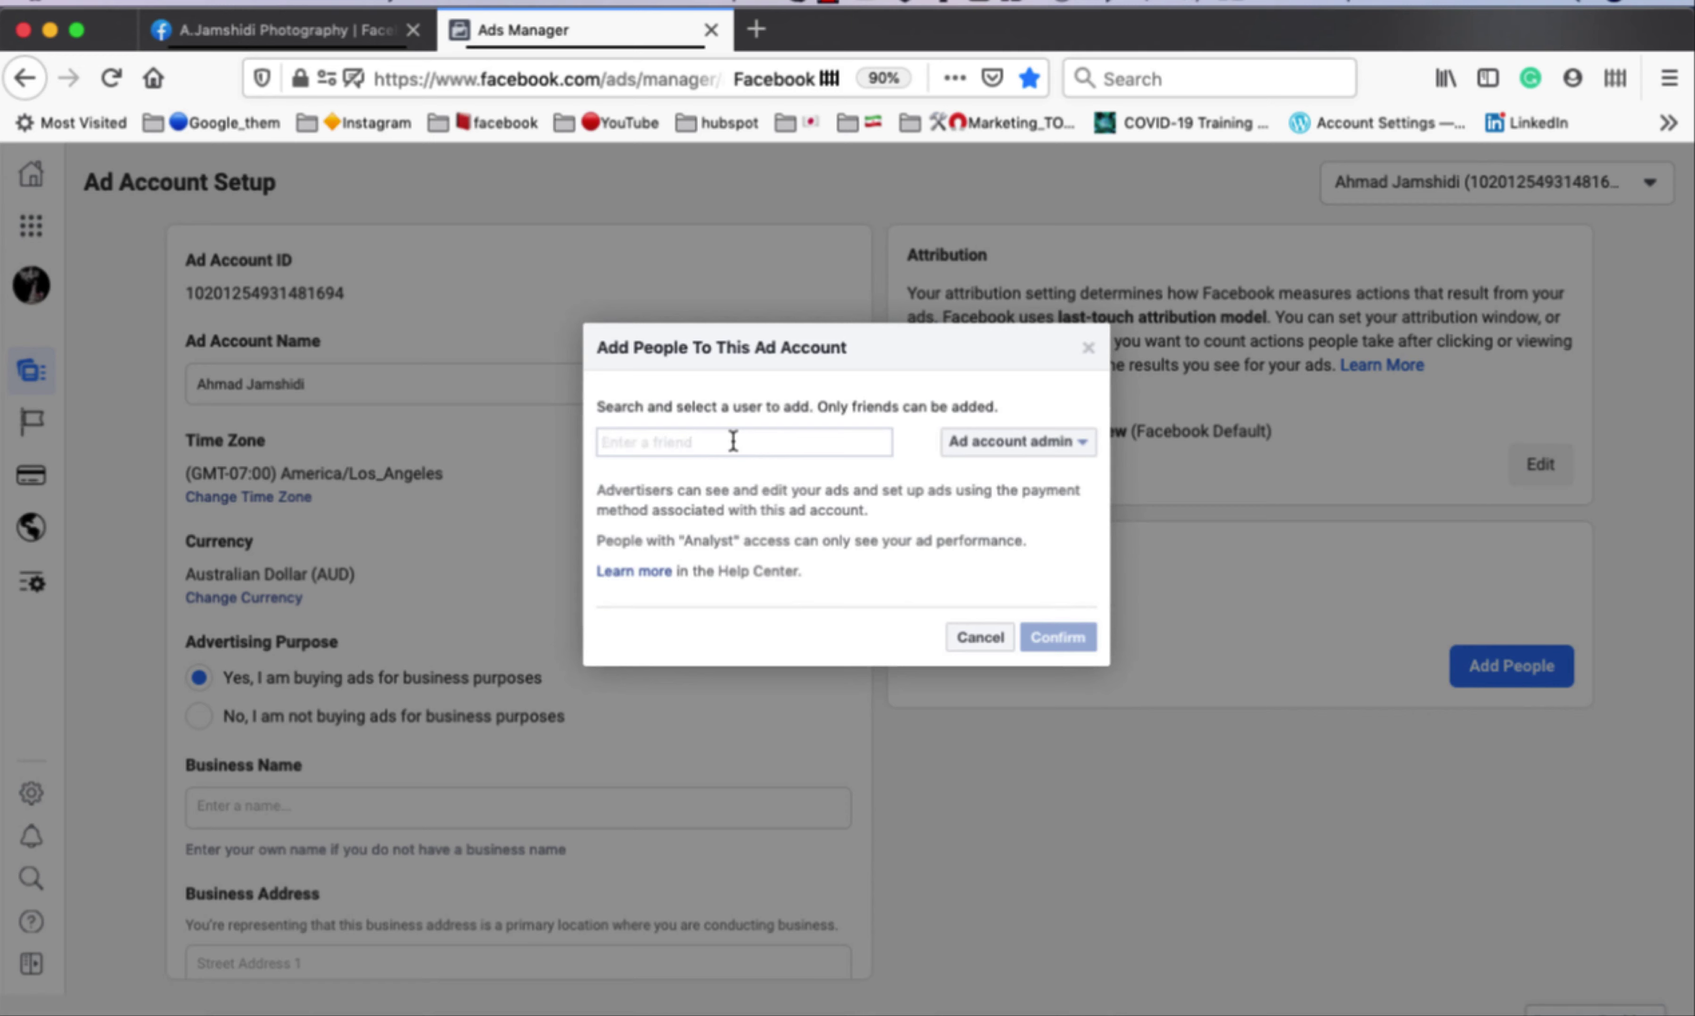
text(mo)
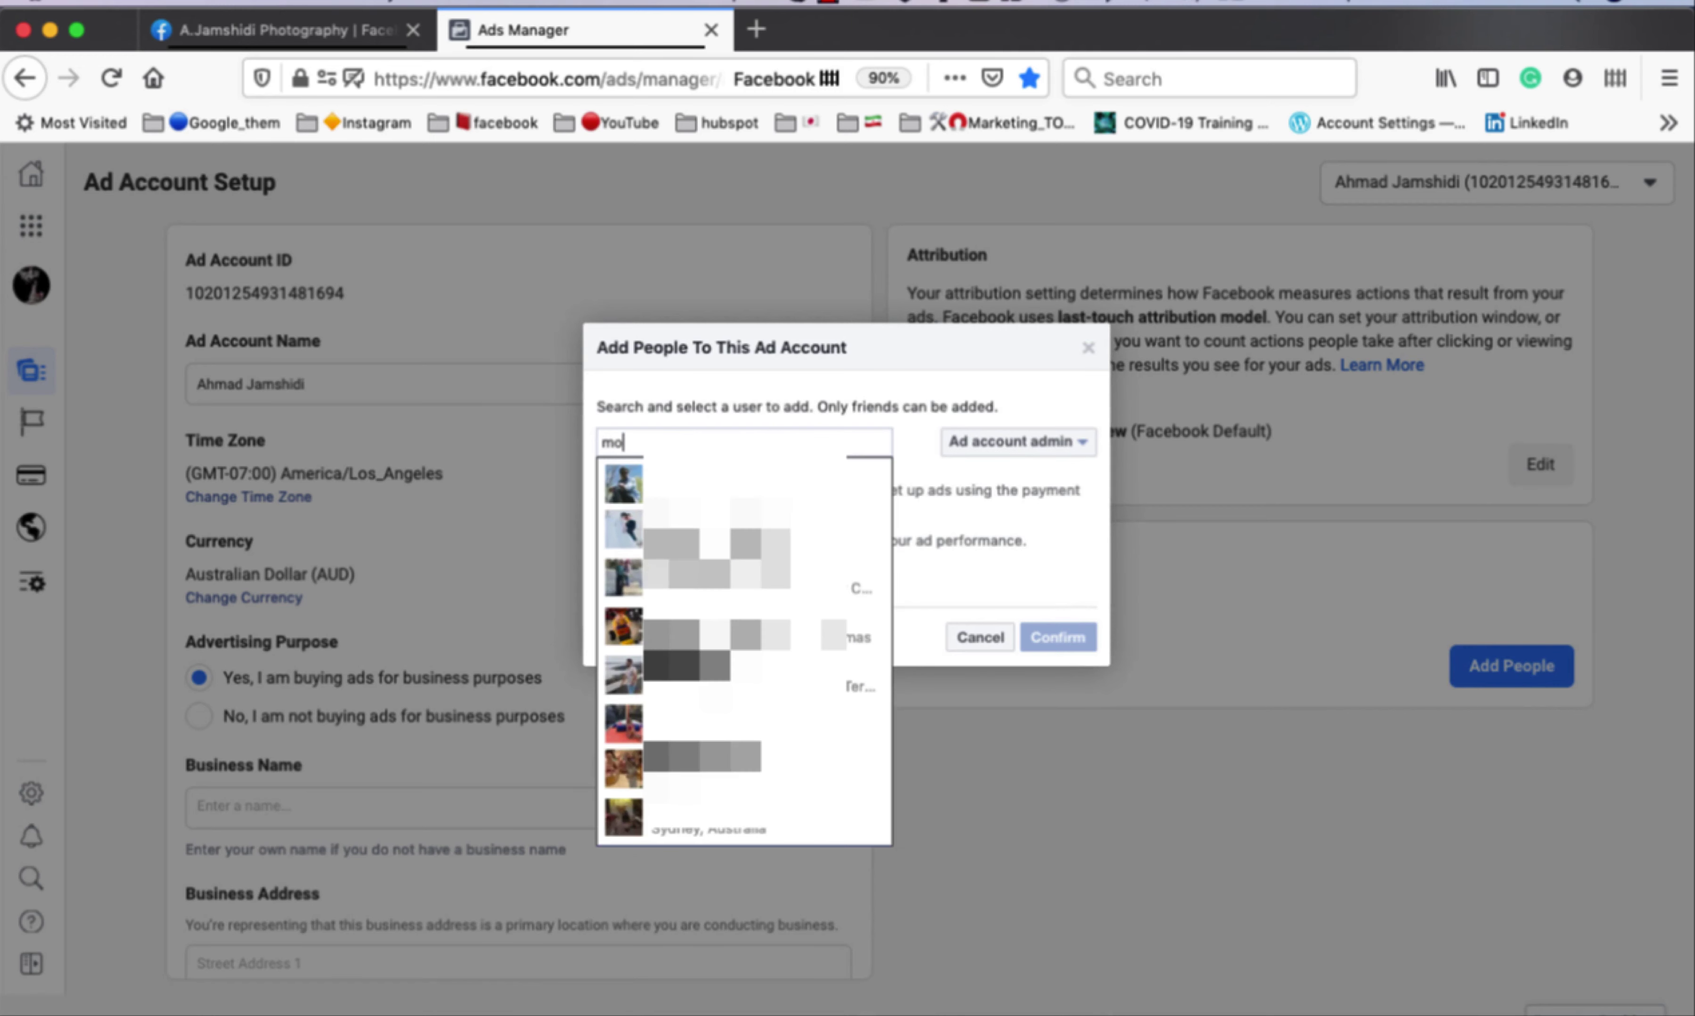
click(749, 479)
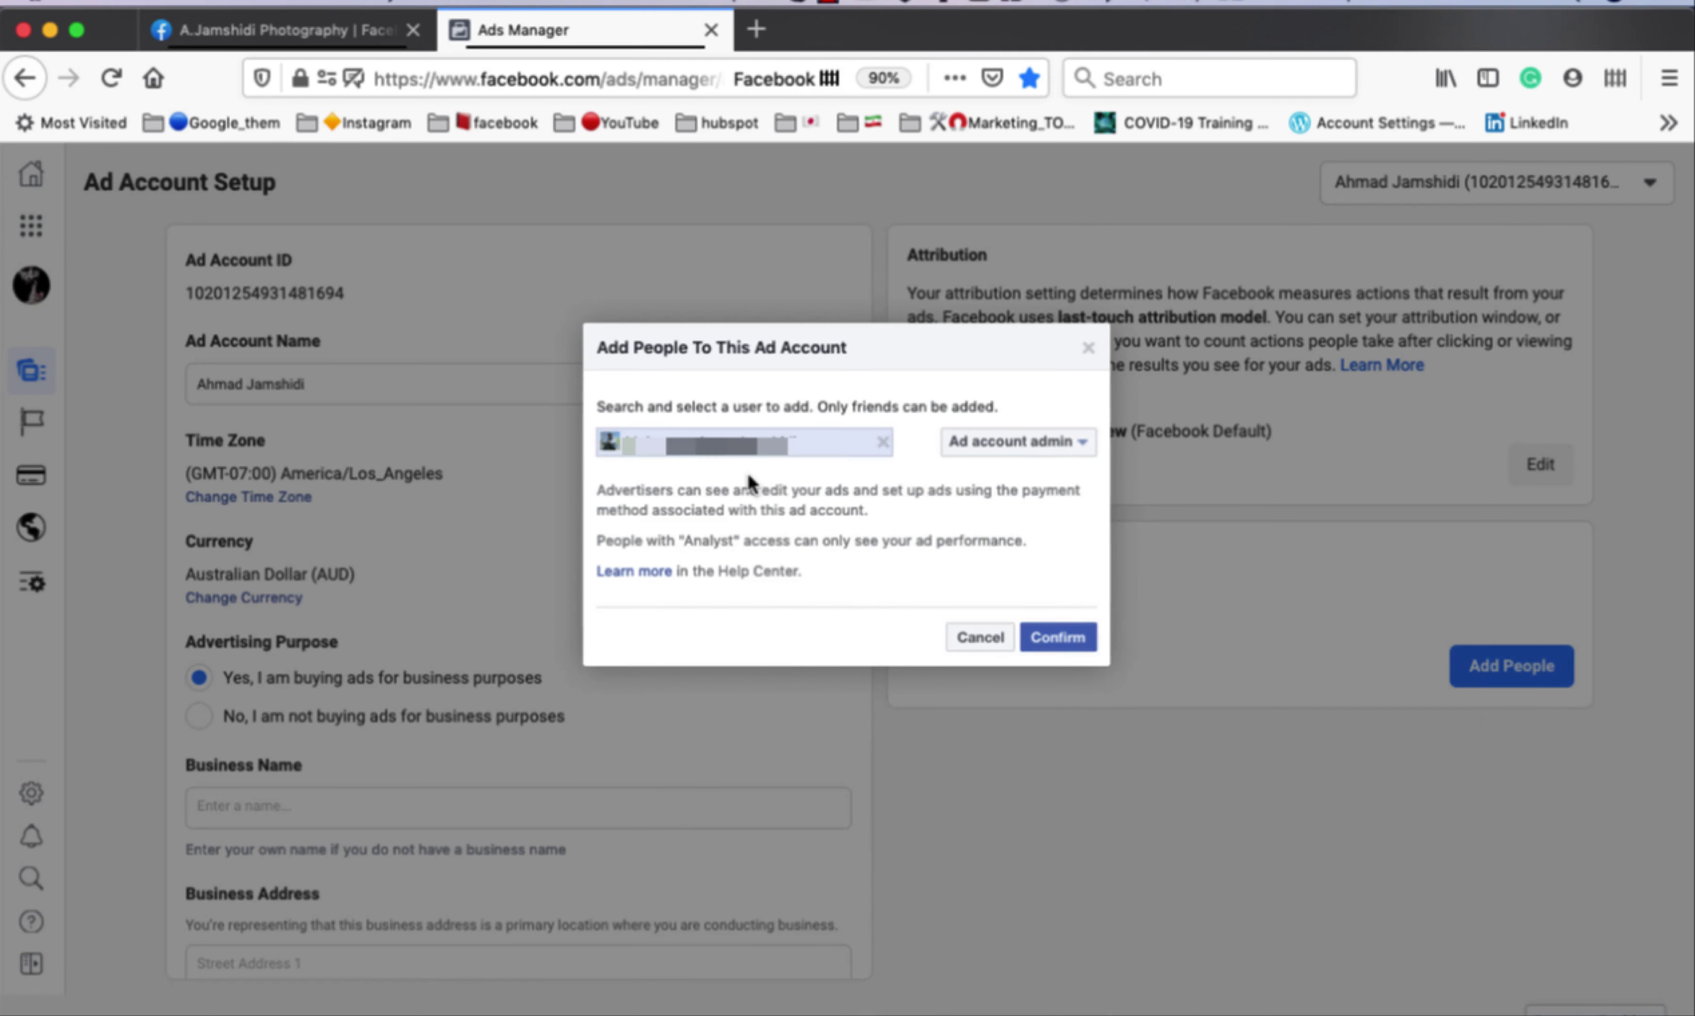
click(1024, 447)
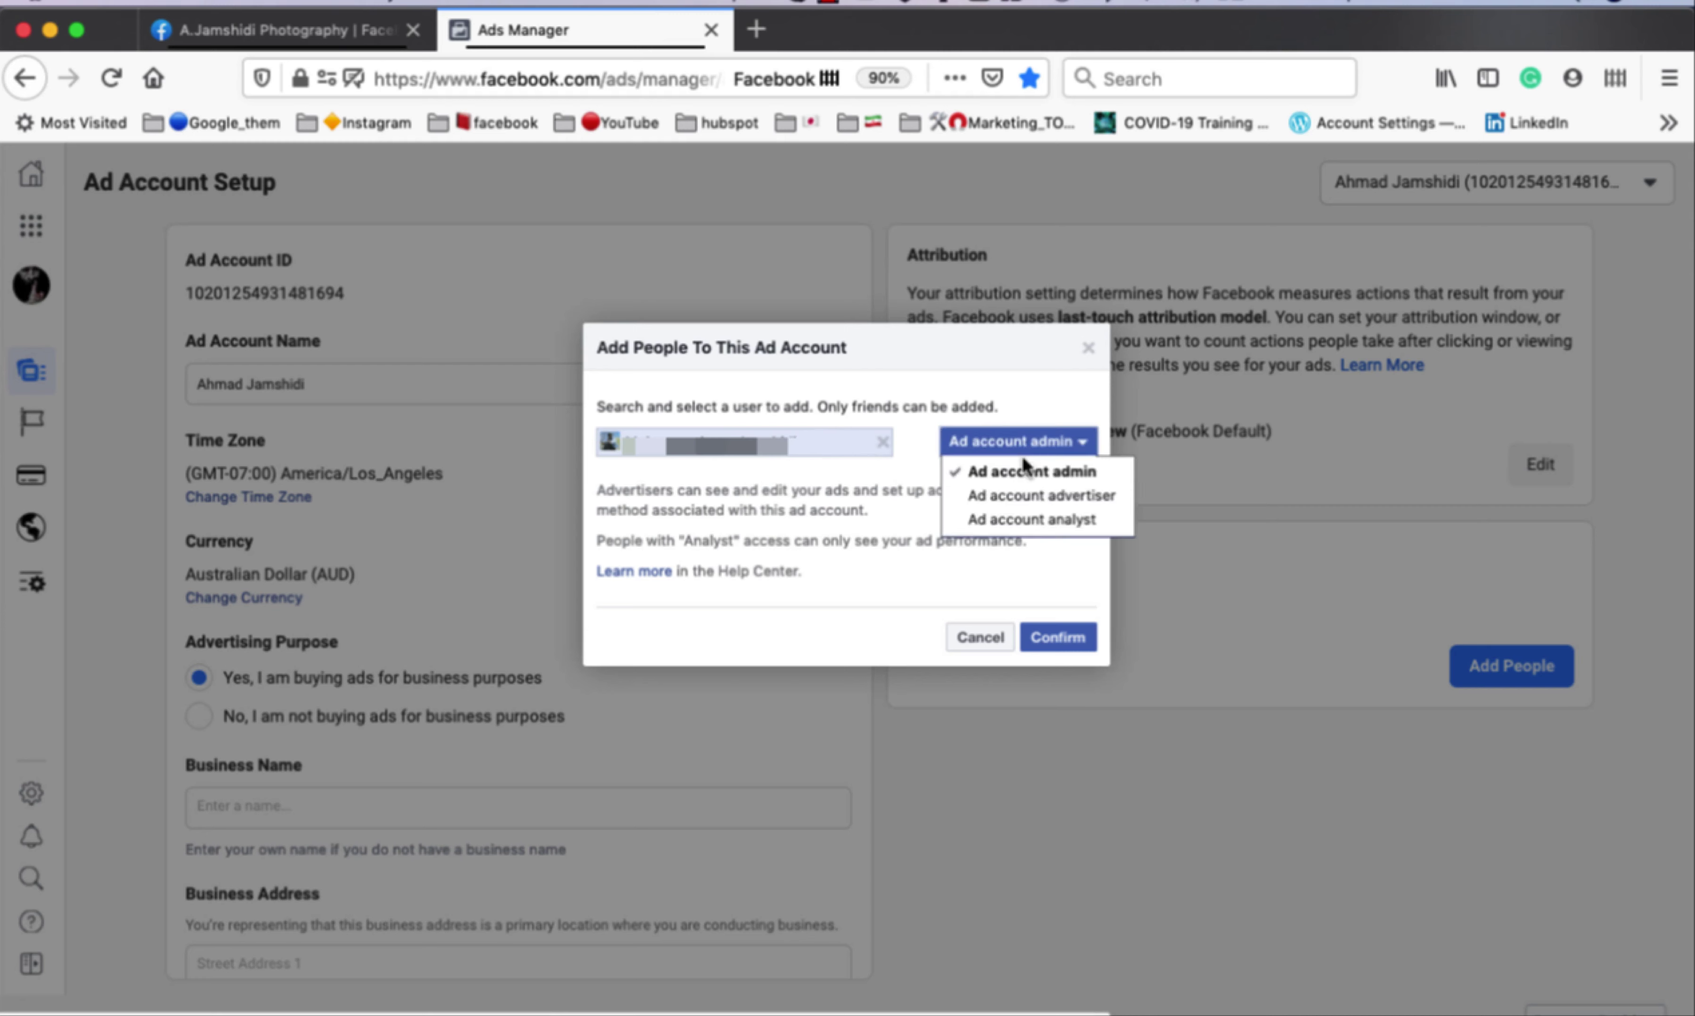
click(1027, 473)
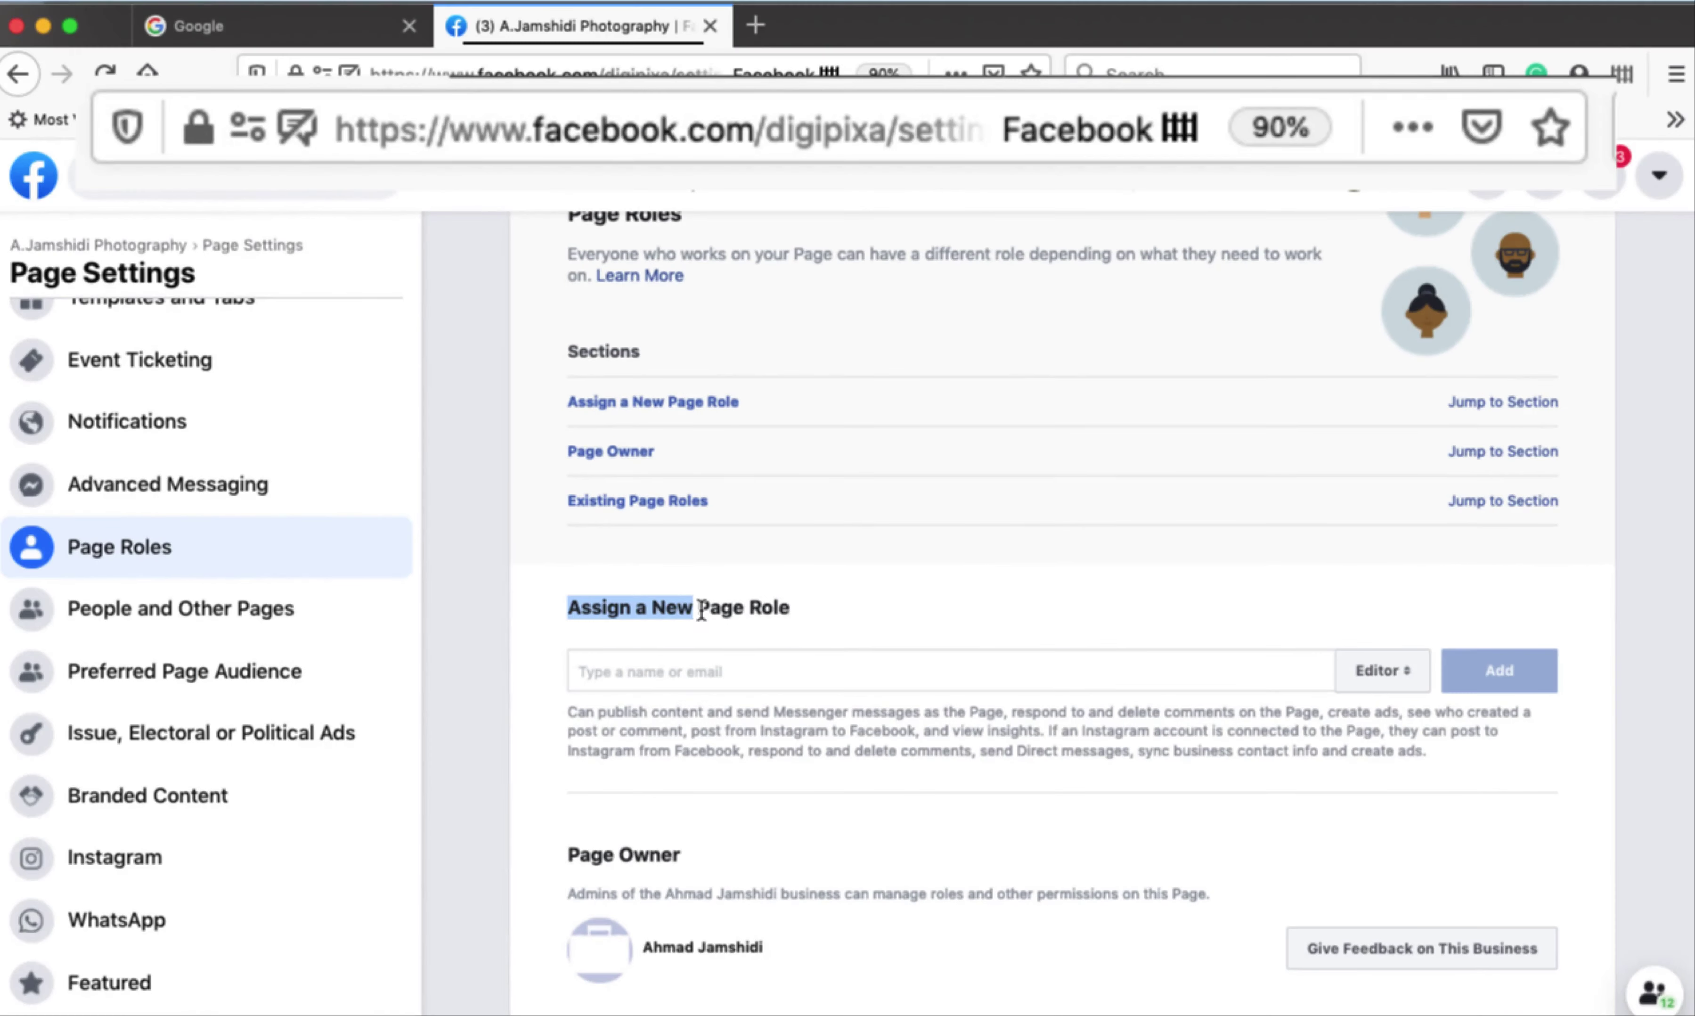
Open the Page Role level list, then add a searched friend to the ad account as Ad account admin.
scroll(1389, 527, down, 3)
click(1383, 516)
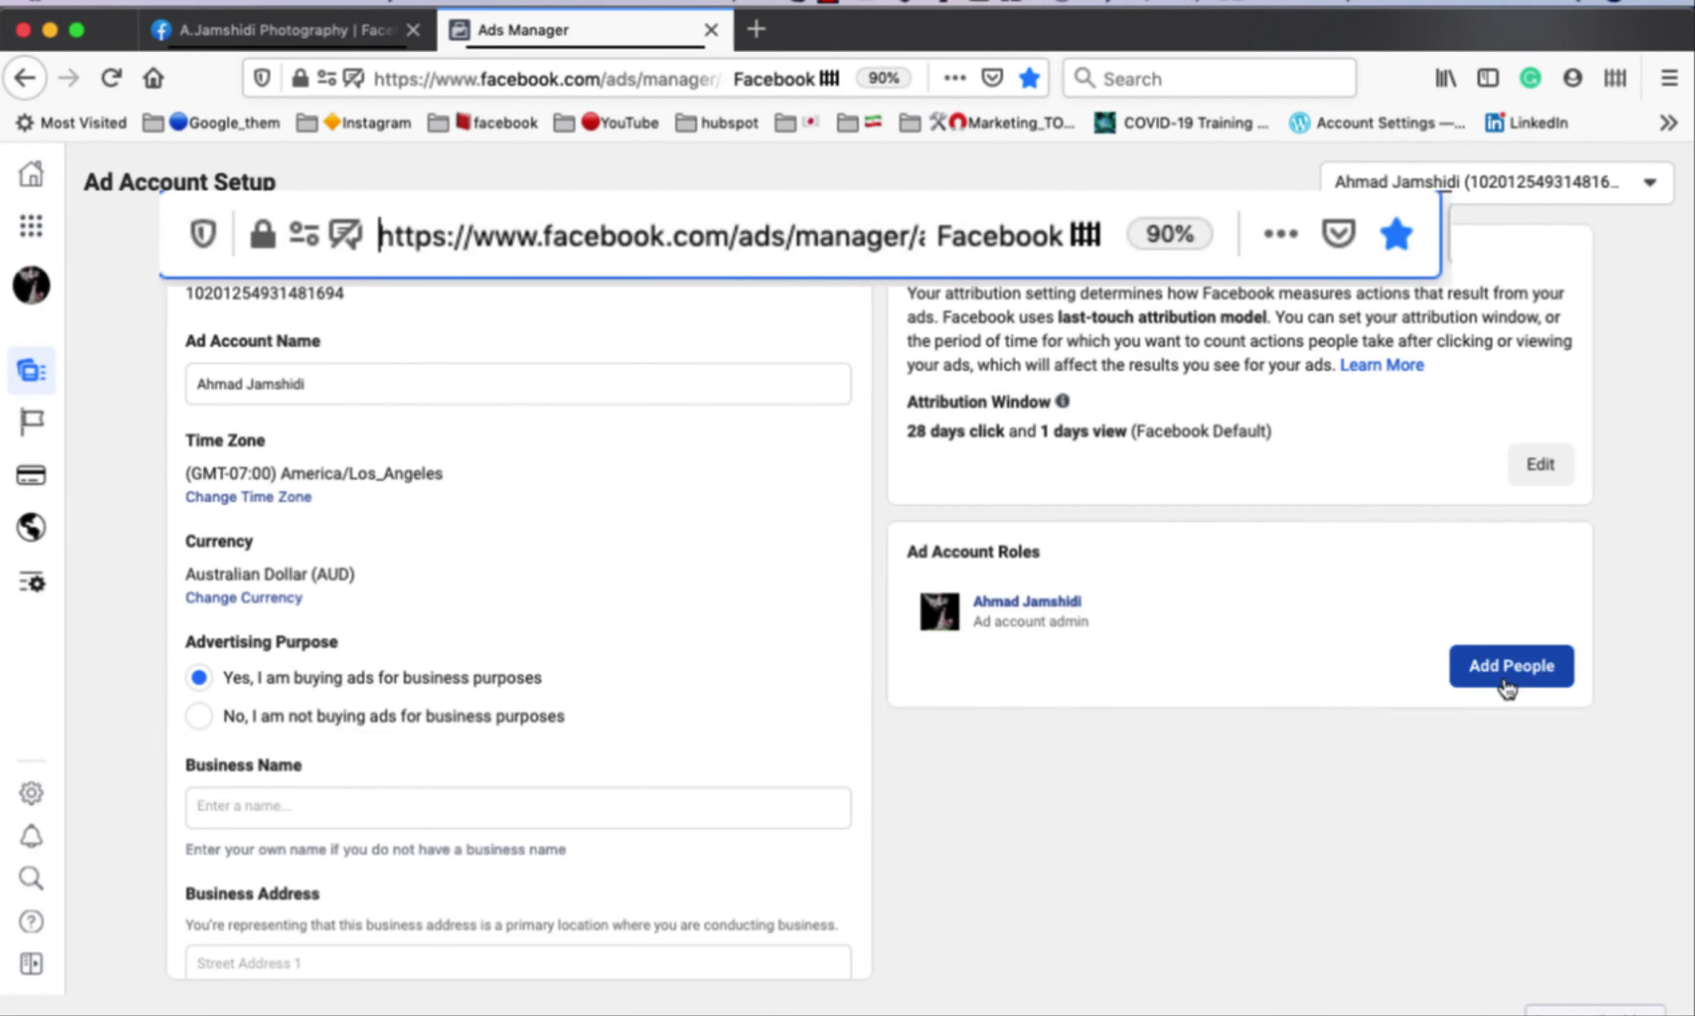
click(1512, 666)
click(730, 443)
text(ah)
click(688, 474)
click(1025, 451)
click(1022, 444)
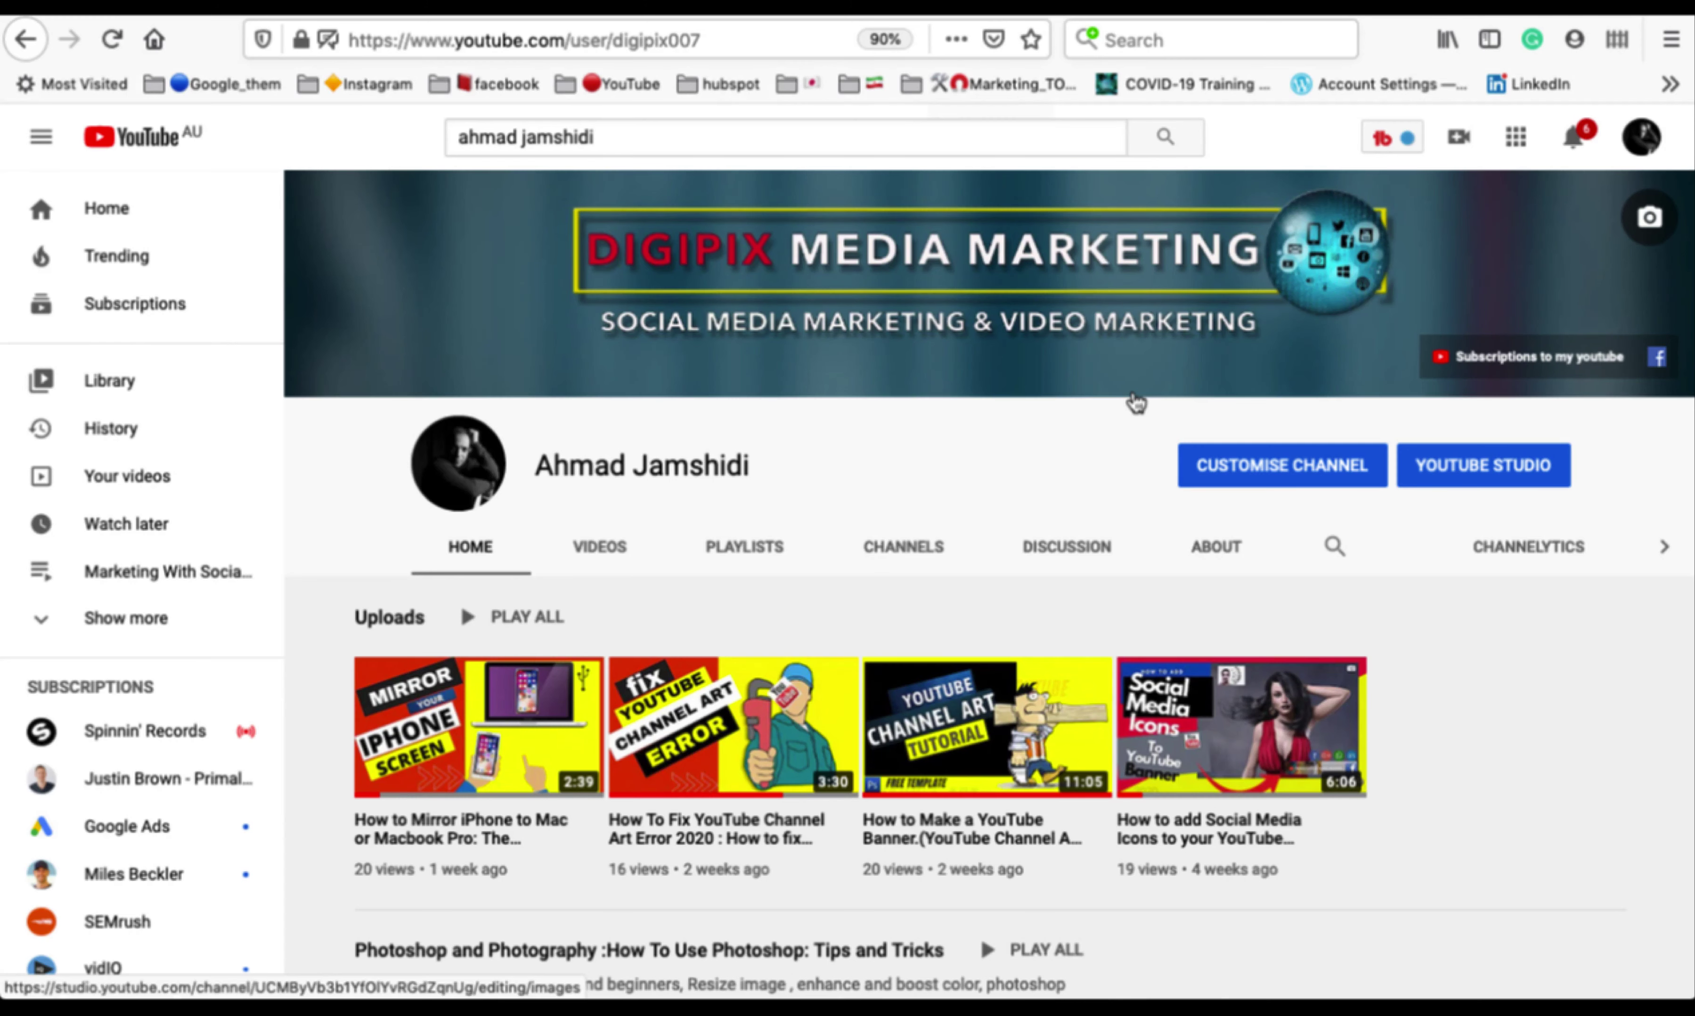
Scroll the channel home page down to the Final Cut Pro X-Tutorial and GYM-WORKOUT MOTIVATION playlists.
scroll(1521, 705, down, 3)
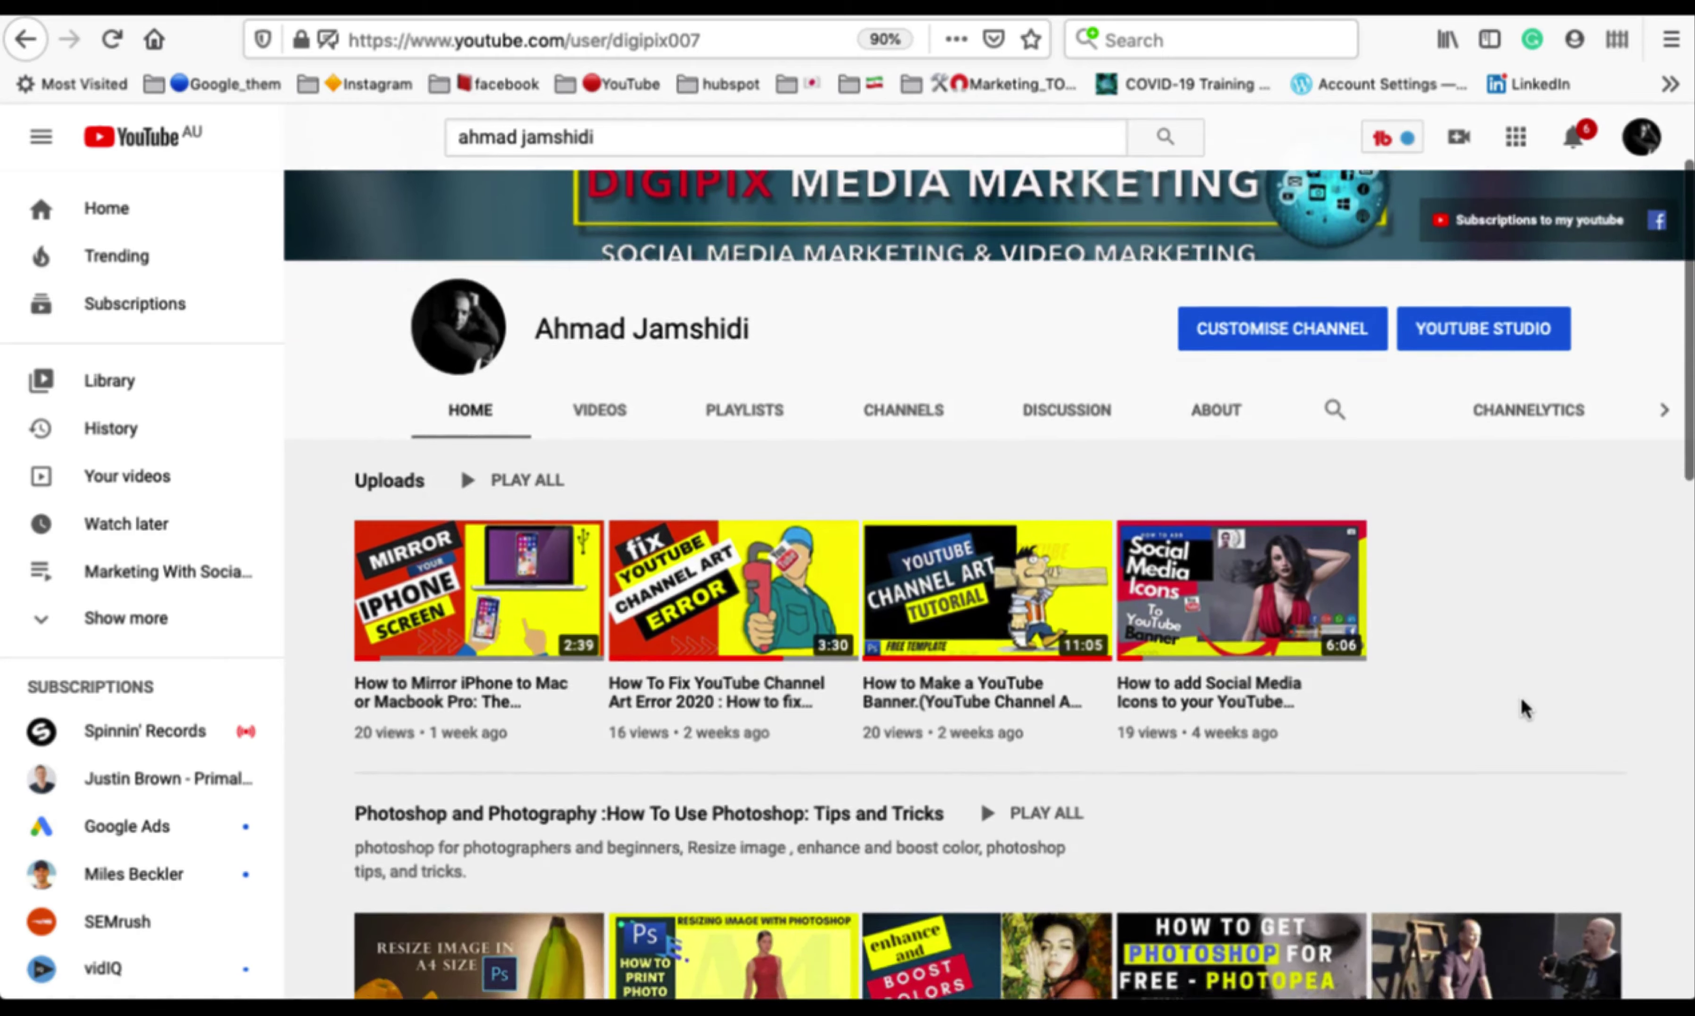
scroll(1521, 705, down, 5)
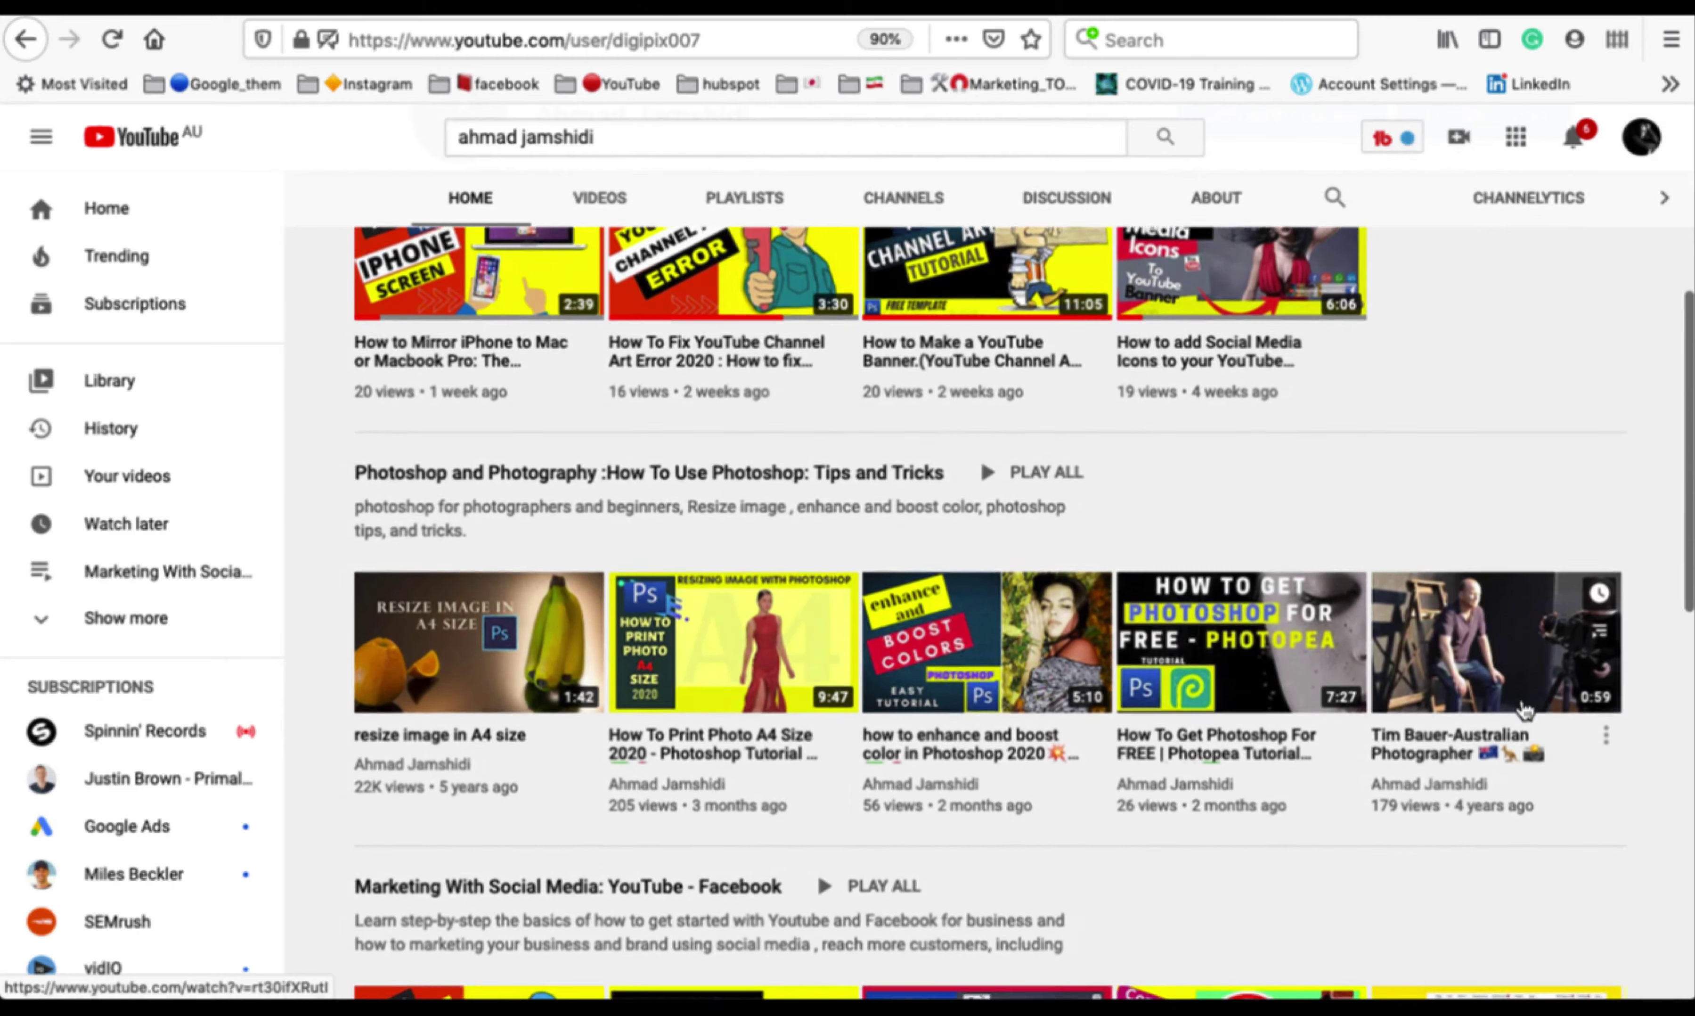
scroll(1524, 710, down, 9)
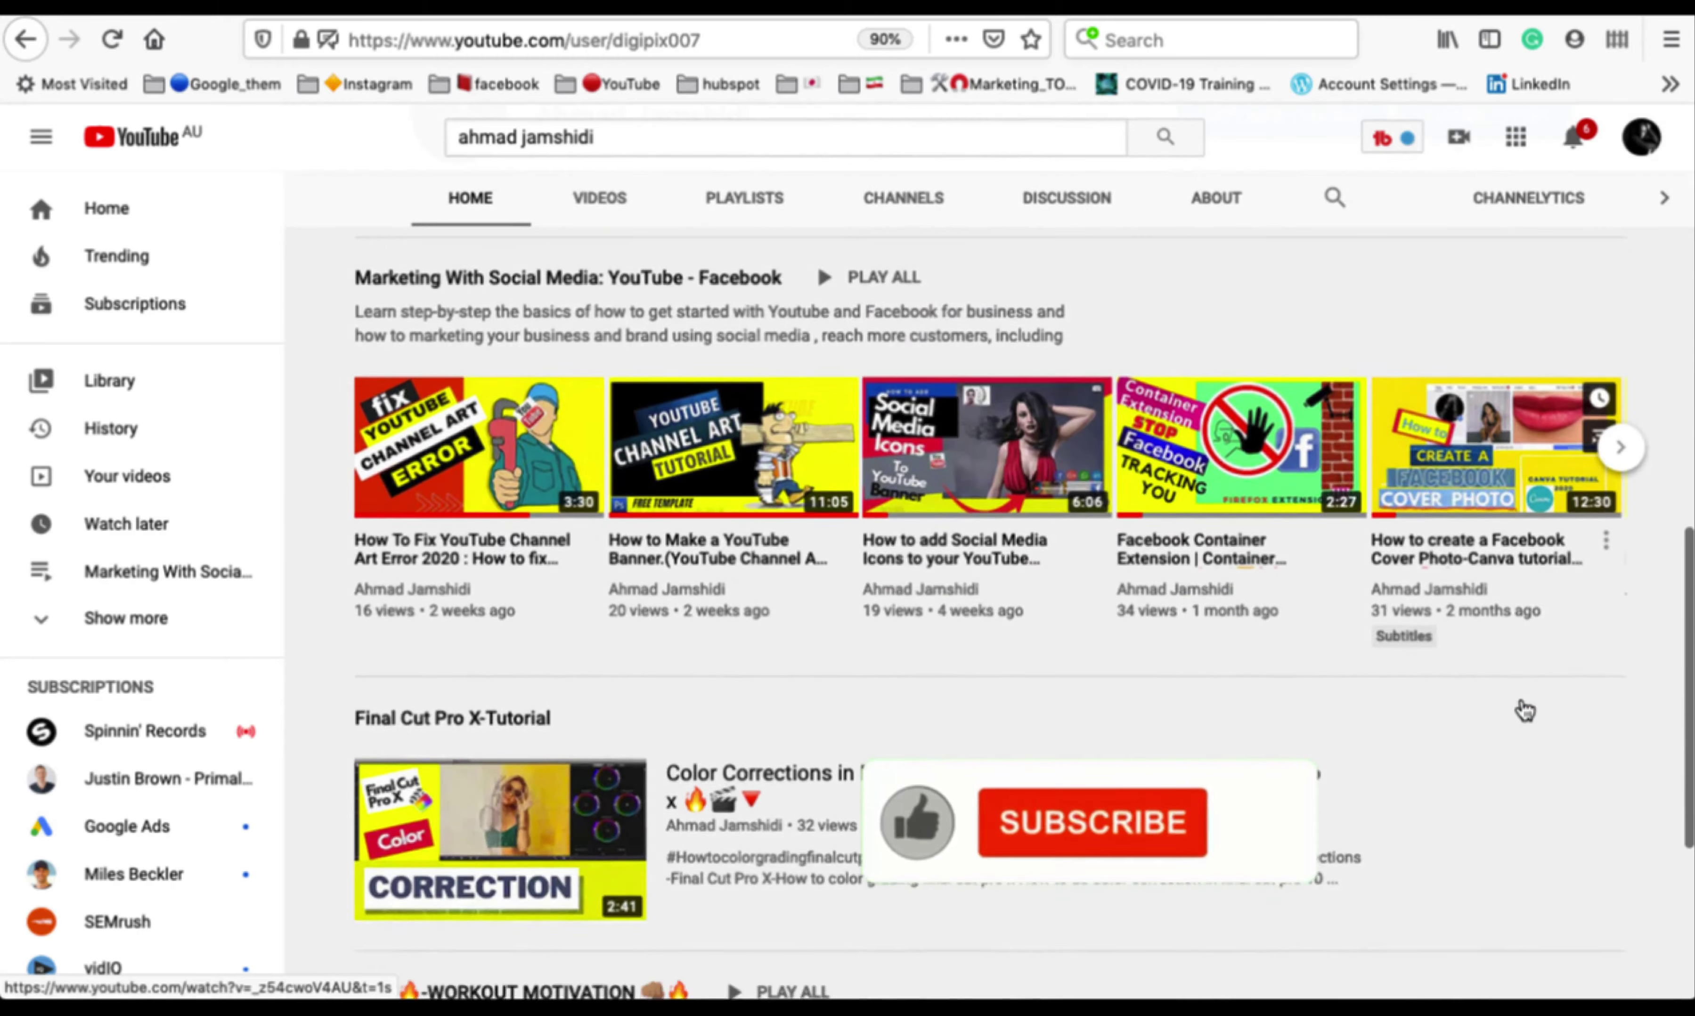
scroll(1522, 707, down, 4)
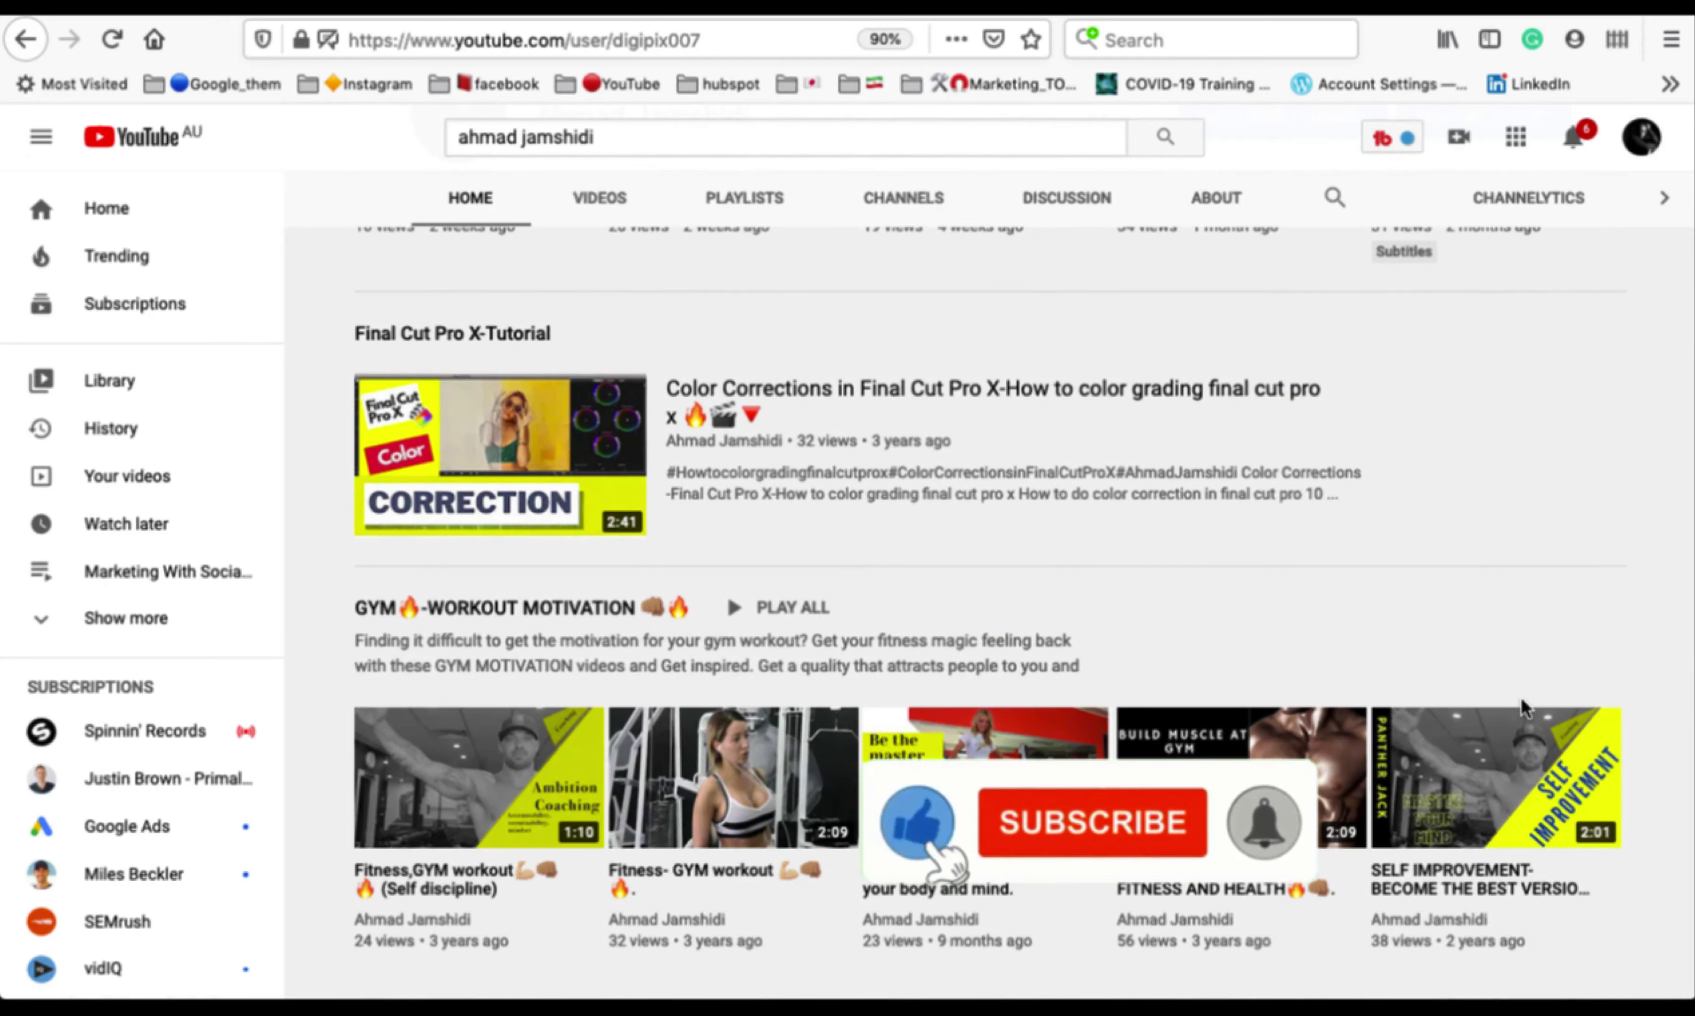